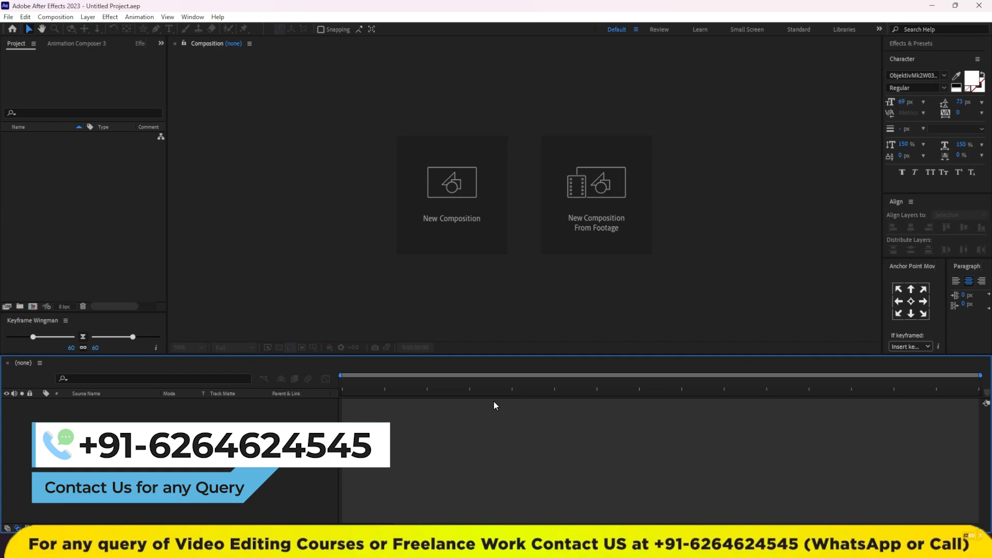
Step: Create a new 1920x1080 composition at 30 fps with a duration of 10 seconds
{"action": "left_click", "coordinate": [454, 197]}
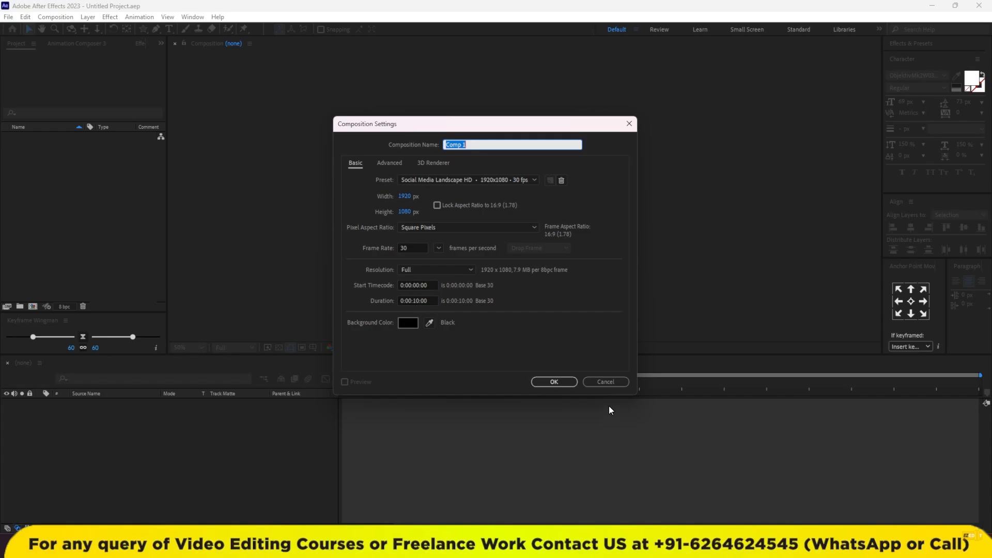
{"action": "left_click", "coordinate": [559, 383]}
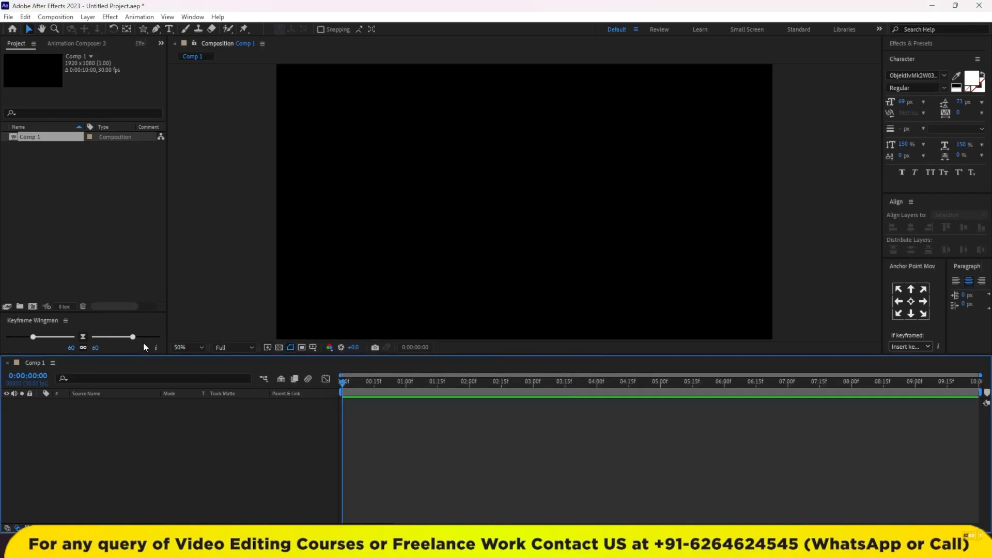
{"action": "left_click", "coordinate": [68, 237]}
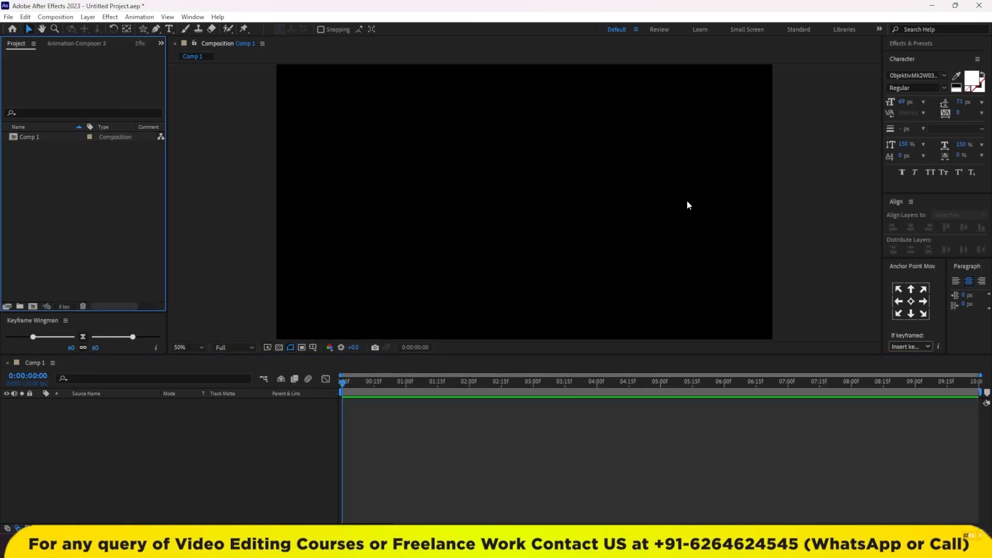
{"action": "left_click", "coordinate": [240, 439]}
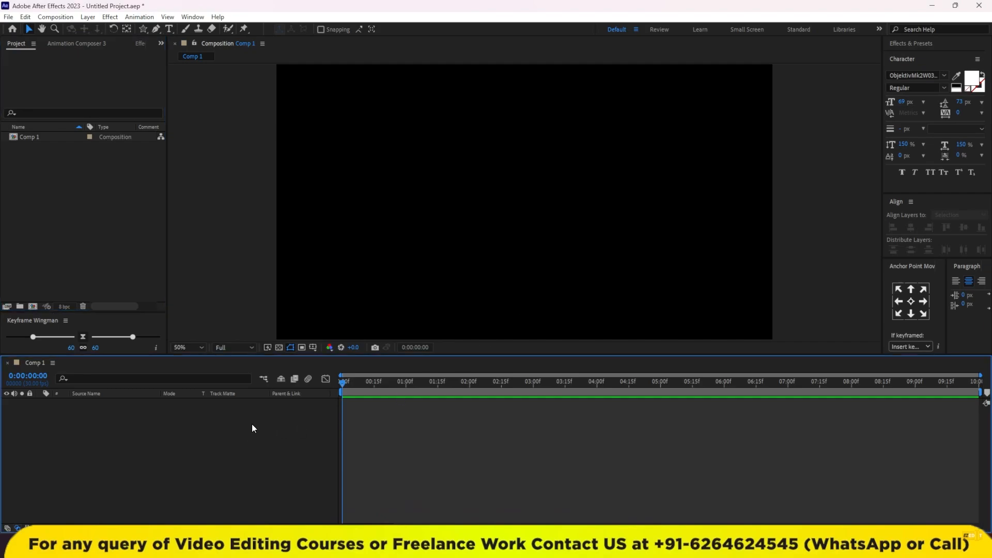
Step: Draw a white rectangle shape slightly larger than the composition frame, covering it completely
{"action": "left_click", "coordinate": [155, 29]}
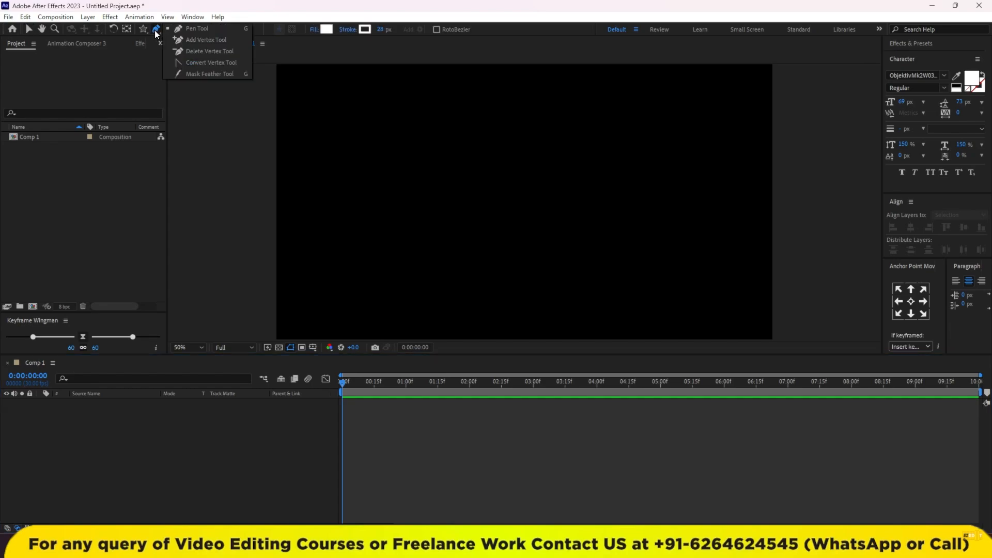
{"action": "left_click", "coordinate": [142, 29]}
{"action": "left_click_drag", "start_coordinate": [142, 29], "coordinate": [181, 35]}
{"action": "scroll", "coordinate": [373, 152], "scroll_direction": "down", "scroll_amount": 2}
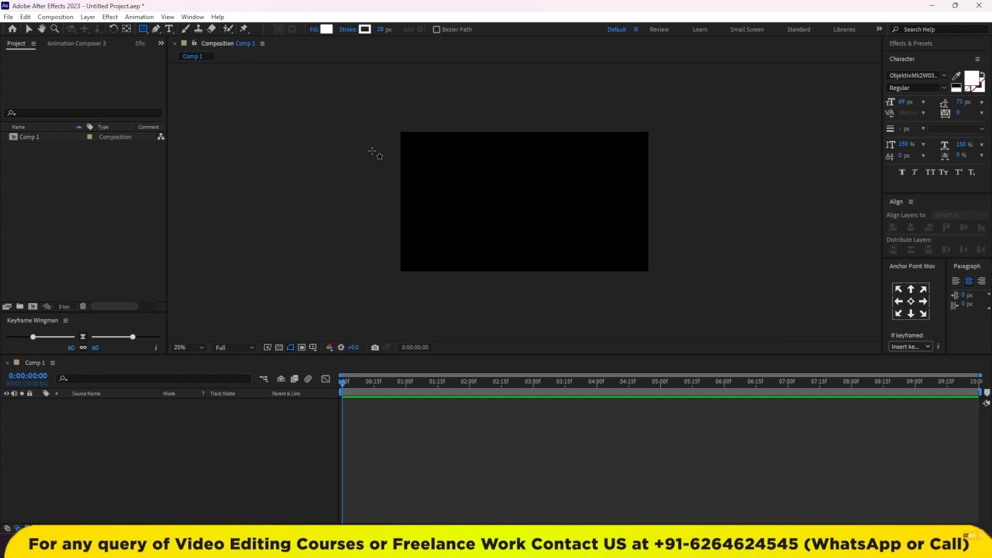
{"action": "mouse_move", "coordinate": [384, 119]}
{"action": "left_mouse_down"}
{"action": "mouse_move", "coordinate": [530, 238]}
{"action": "mouse_move", "coordinate": [665, 282]}
{"action": "left_mouse_up"}
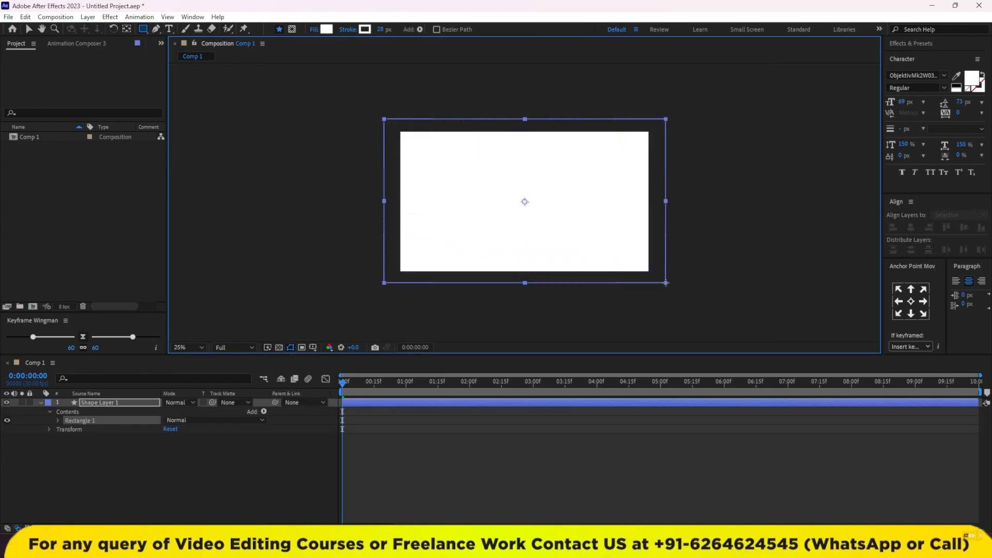
{"action": "left_click", "coordinate": [479, 434]}
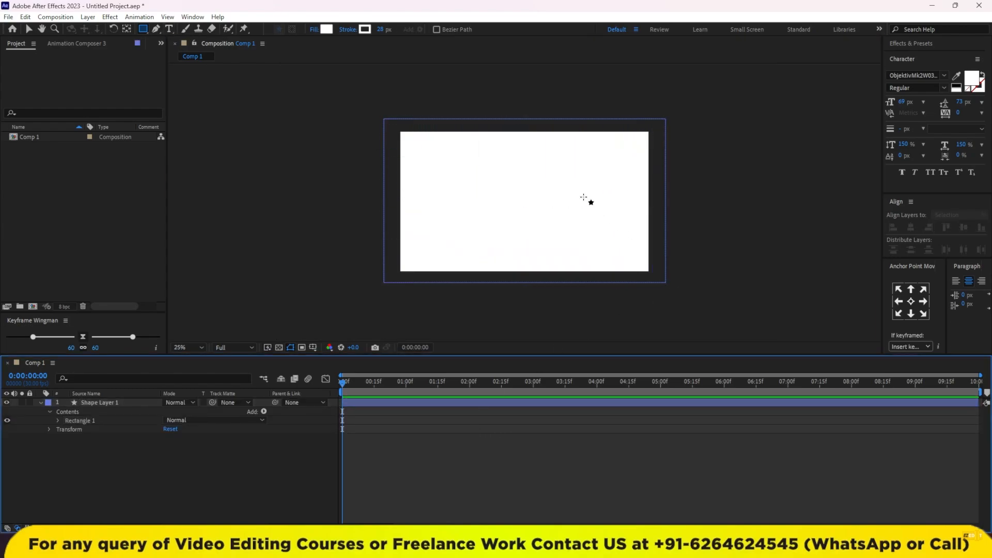
Step: Try a black fill on the rectangle and return it to white
{"action": "left_click", "coordinate": [352, 402]}
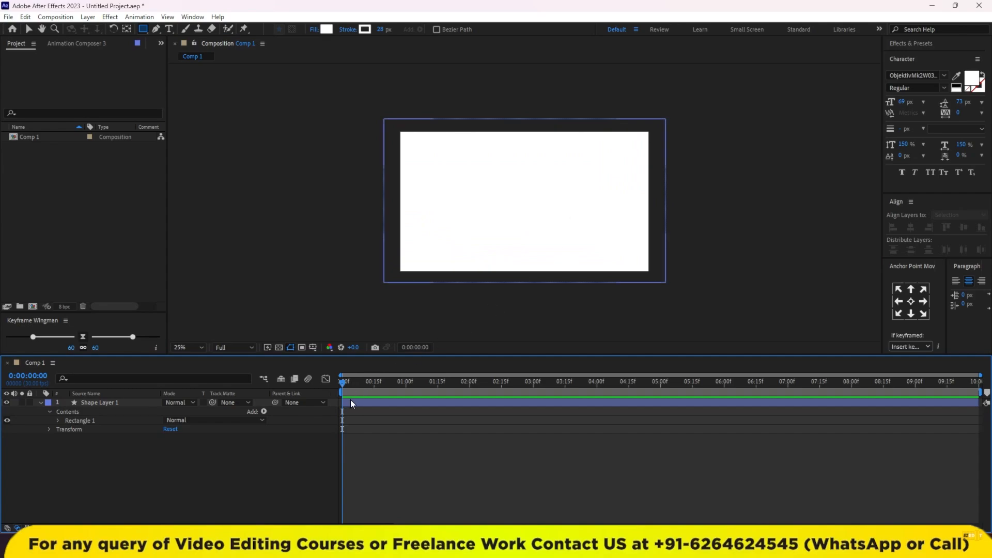
{"action": "left_click", "coordinate": [327, 29]}
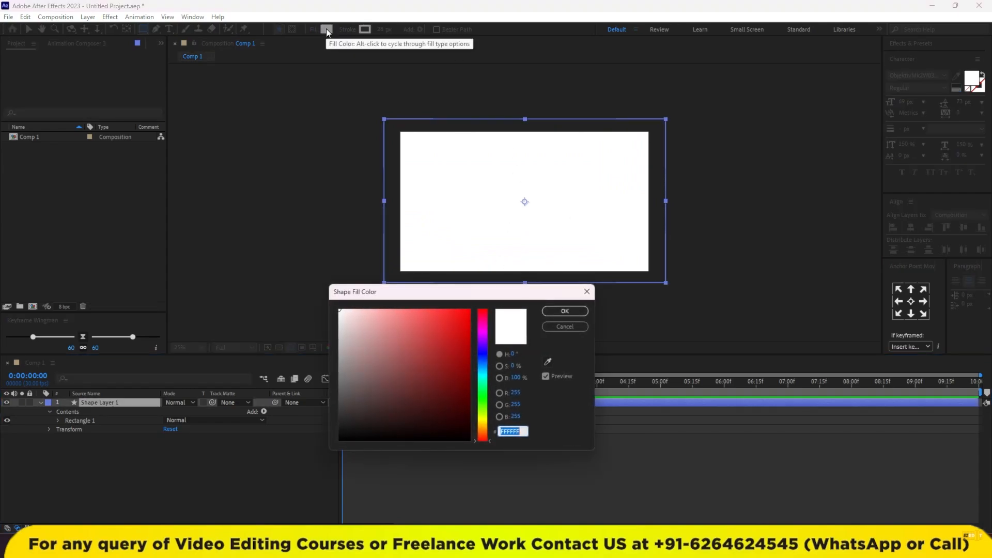
{"action": "left_click_drag", "start_coordinate": [399, 362], "coordinate": [306, 488]}
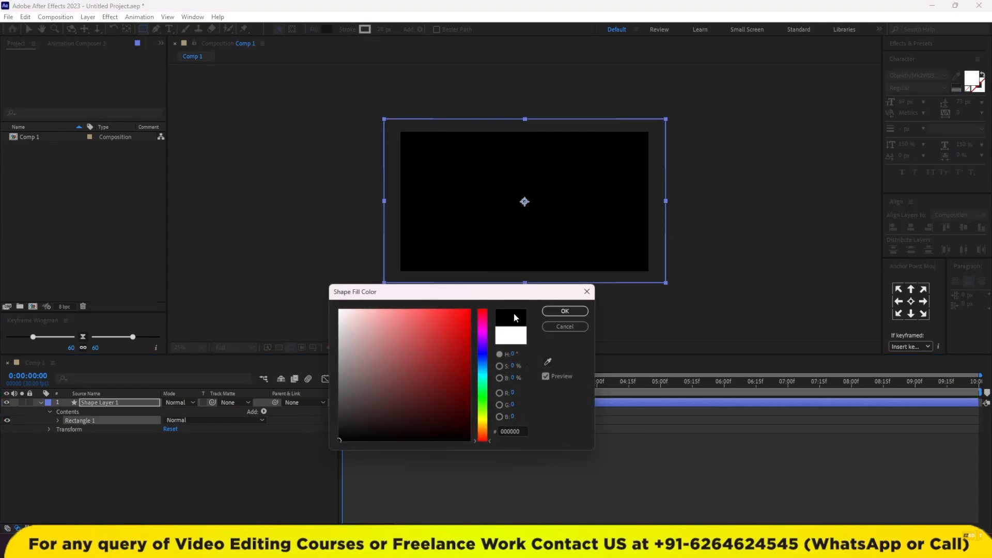
{"action": "left_click_drag", "start_coordinate": [358, 322], "coordinate": [299, 295]}
{"action": "left_click", "coordinate": [564, 311]}
{"action": "left_click", "coordinate": [406, 483]}
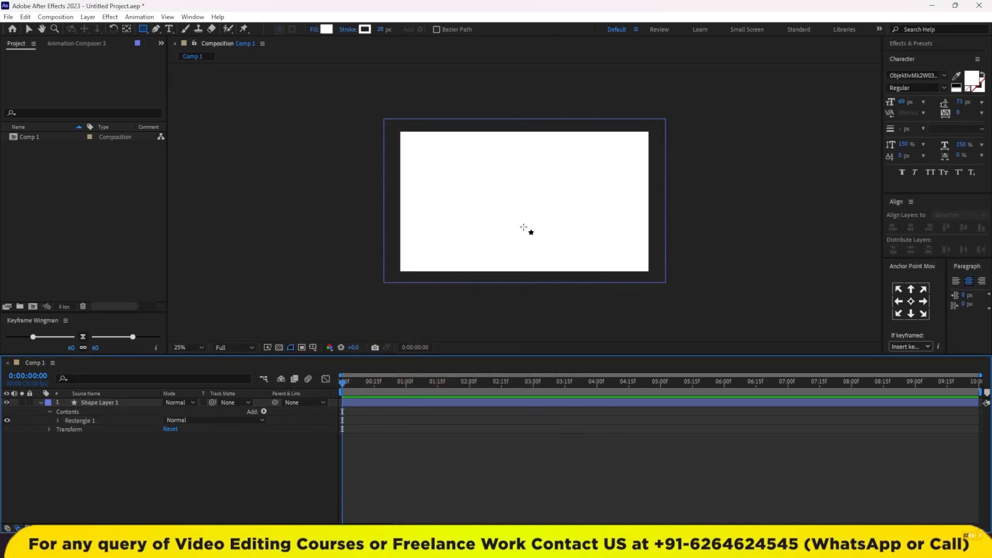
Step: Apply the Roughen Edges effect to the rectangle's shape layer
{"action": "key", "text": "shift+slash"}
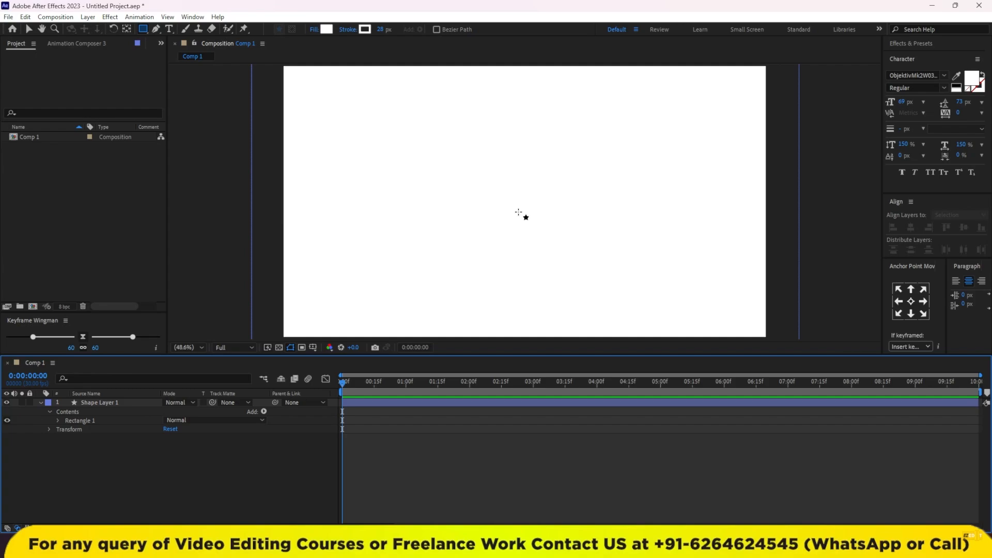
{"action": "left_click", "coordinate": [373, 403]}
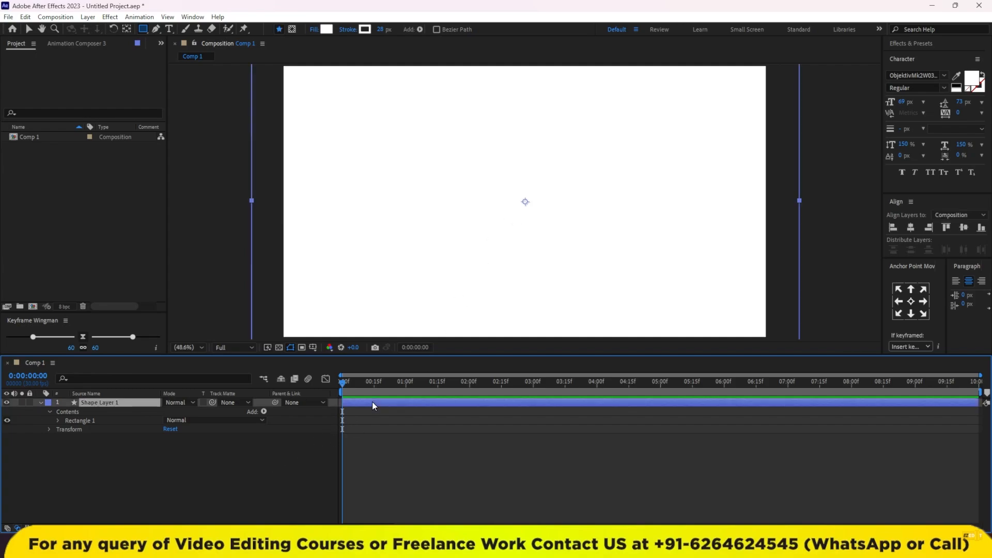
{"action": "key", "text": "ctrl+space"}
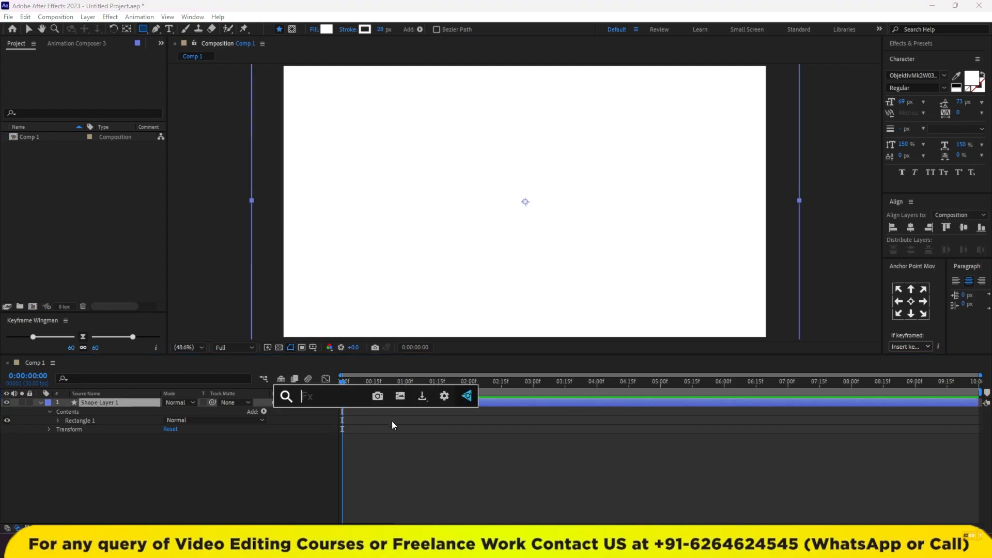
{"action": "type", "text": "rou"}
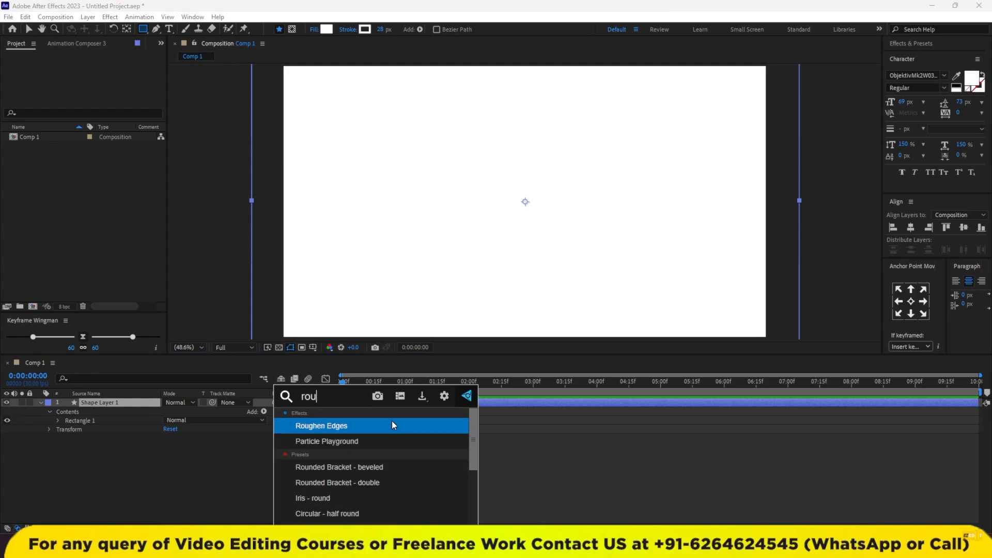
{"action": "key", "text": "Return"}
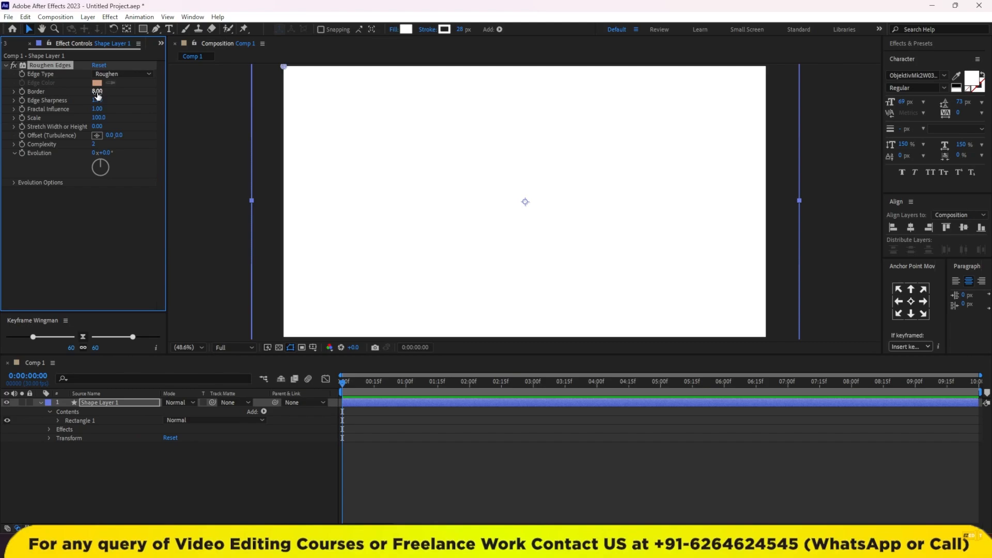
{"action": "left_click", "coordinate": [382, 464]}
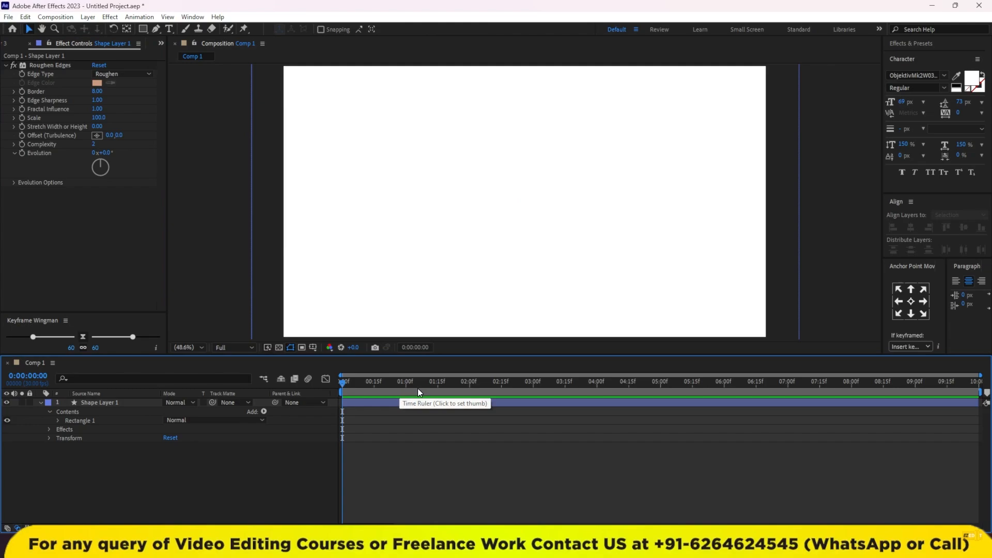
Step: Add a Position keyframe to the rectangle layer at 2 seconds
{"action": "left_click", "coordinate": [469, 386]}
{"action": "left_click", "coordinate": [441, 402]}
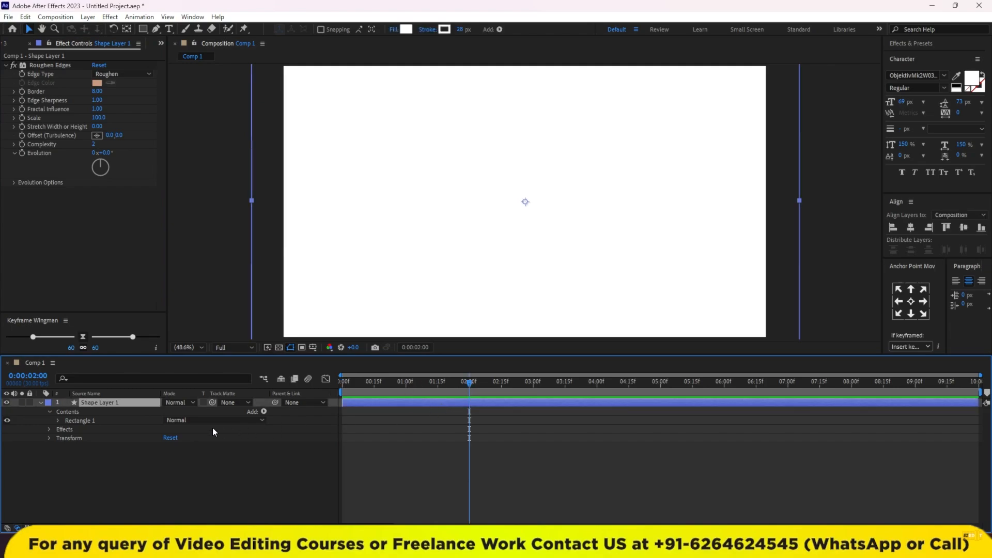
{"action": "key", "text": "p"}
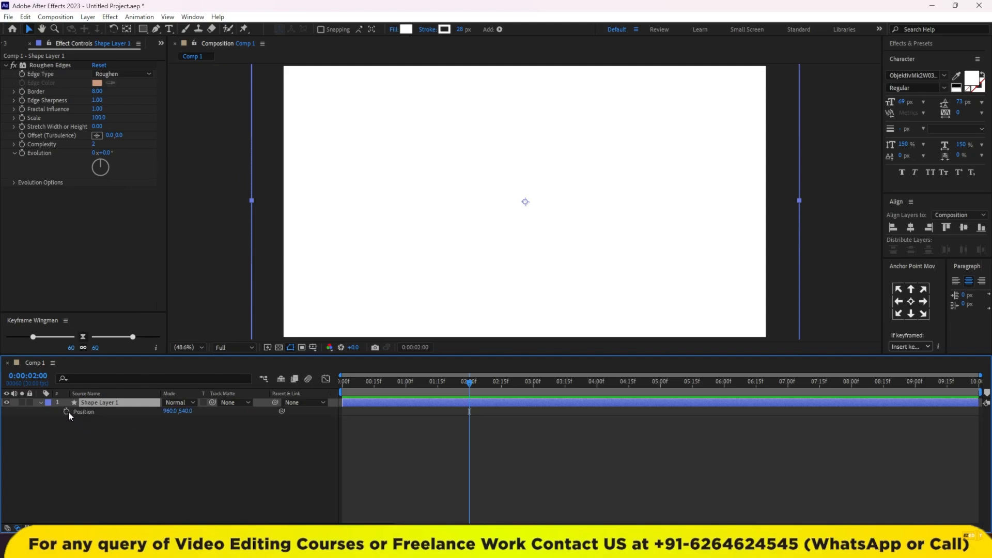
{"action": "left_click", "coordinate": [67, 411]}
Step: Set the rectangle layer's X position to about 3099 at 0 seconds, off the frame's right side, and preview the slide-in
{"action": "left_click_drag", "start_coordinate": [397, 387], "coordinate": [272, 398]}
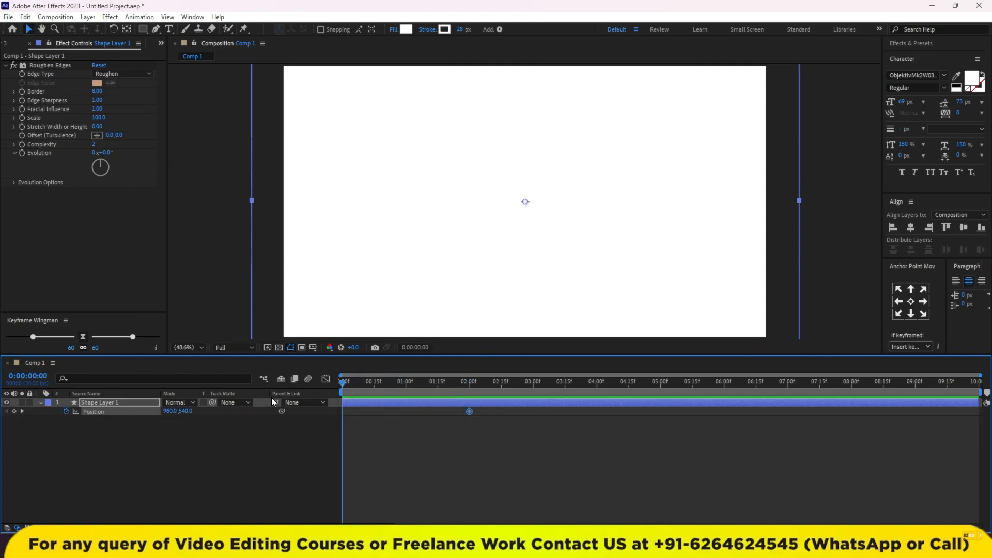
{"action": "left_click_drag", "start_coordinate": [169, 412], "coordinate": [991, 404]}
{"action": "left_click_drag", "start_coordinate": [171, 414], "coordinate": [448, 413]}
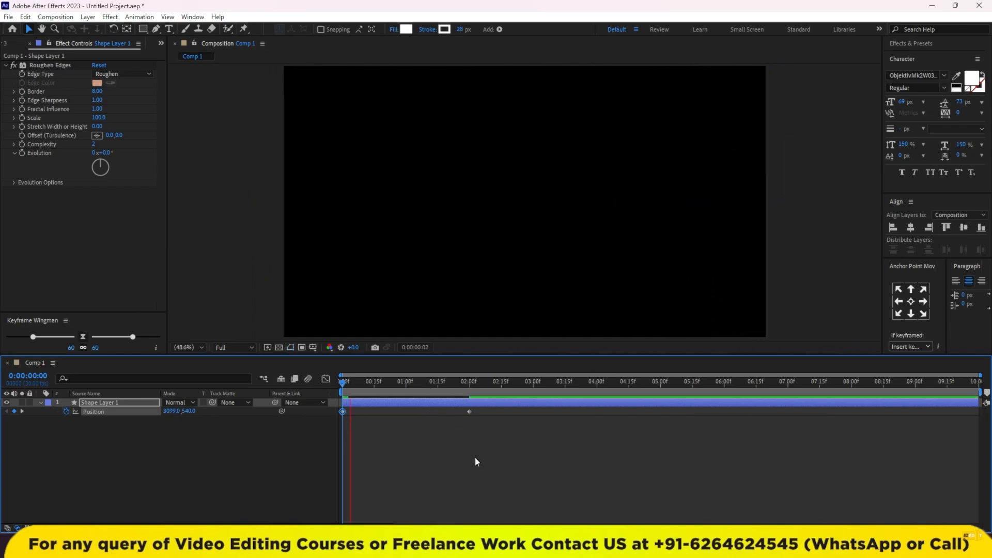
{"action": "left_click", "coordinate": [374, 421]}
{"action": "key", "text": "space"}
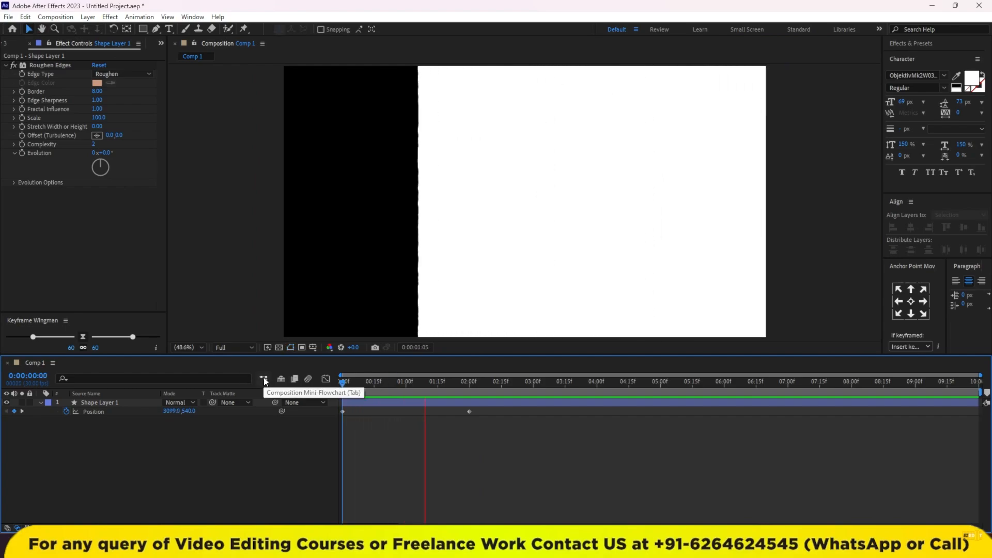
{"action": "key", "text": "space"}
{"action": "left_click_drag", "start_coordinate": [407, 384], "coordinate": [336, 381]}
{"action": "key", "text": "space"}
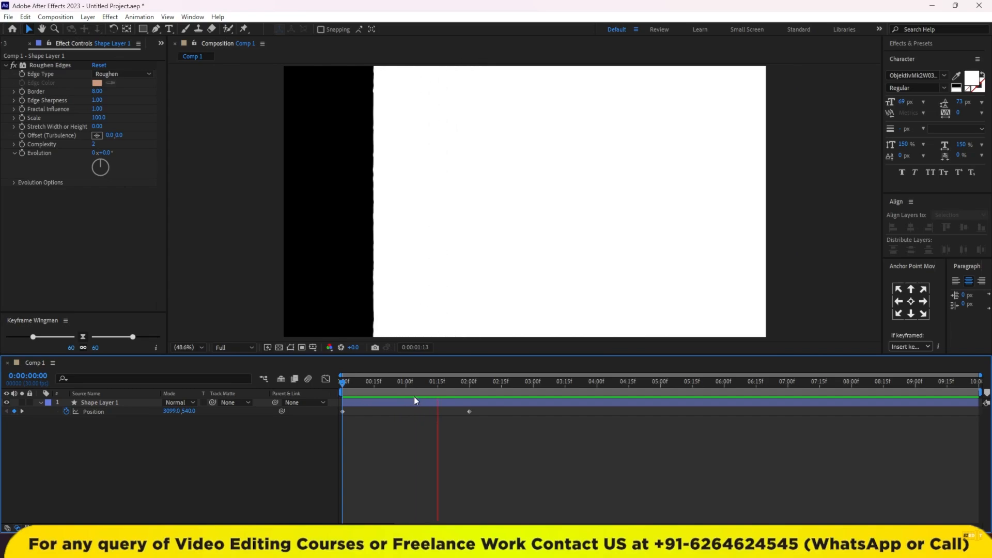
Step: Set the Roughen Edges complexity to 10 and border to about 461, and preview the animation from the start
{"action": "left_click", "coordinate": [434, 386]}
{"action": "left_click_drag", "start_coordinate": [435, 386], "coordinate": [419, 386]}
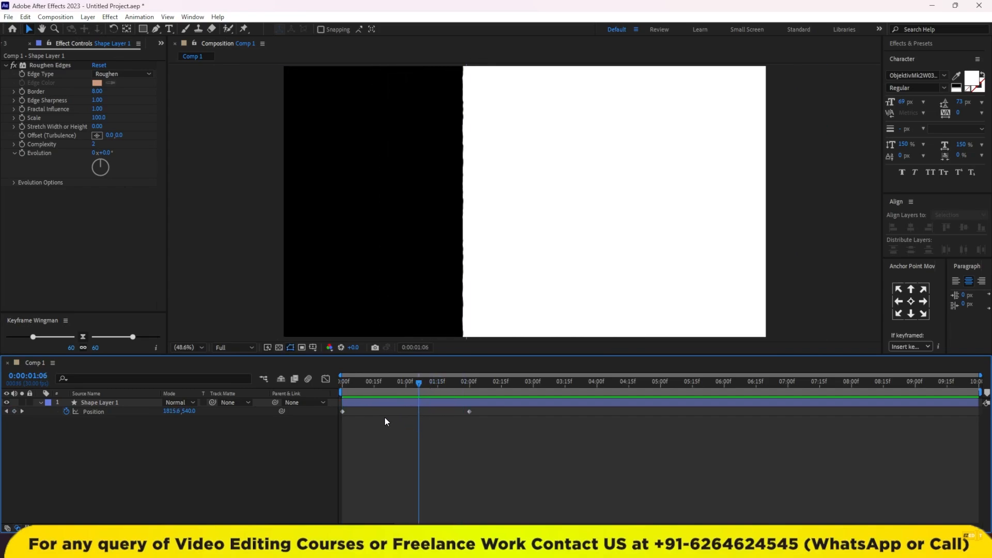
{"action": "left_click", "coordinate": [364, 403]}
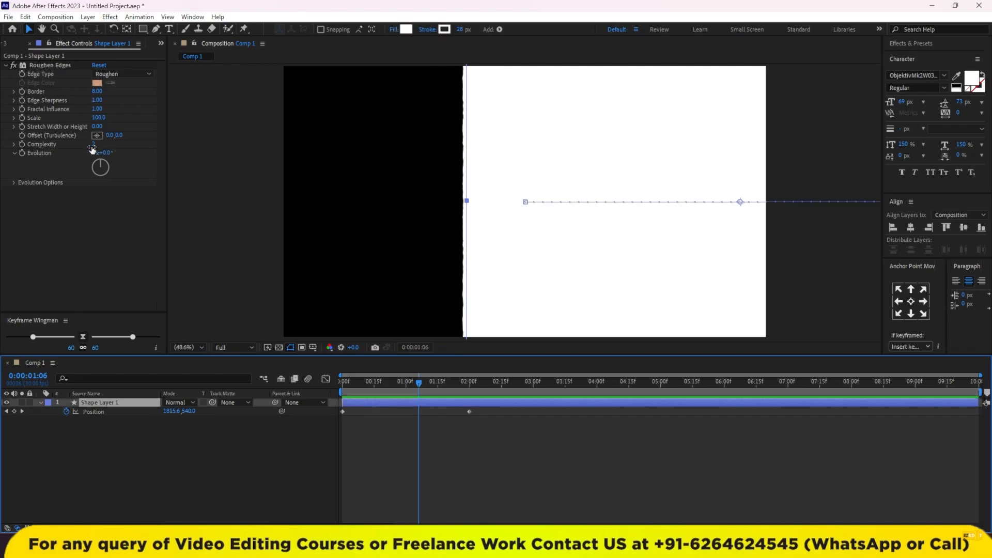
{"action": "left_click_drag", "start_coordinate": [94, 145], "coordinate": [246, 151]}
{"action": "left_click_drag", "start_coordinate": [96, 92], "coordinate": [930, 159]}
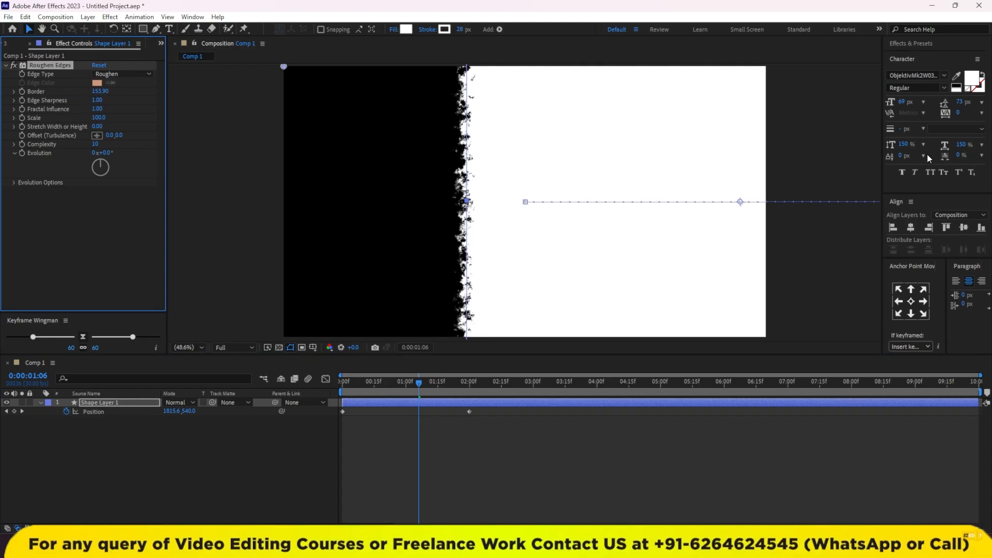
{"action": "left_click_drag", "start_coordinate": [102, 95], "coordinate": [979, 165]}
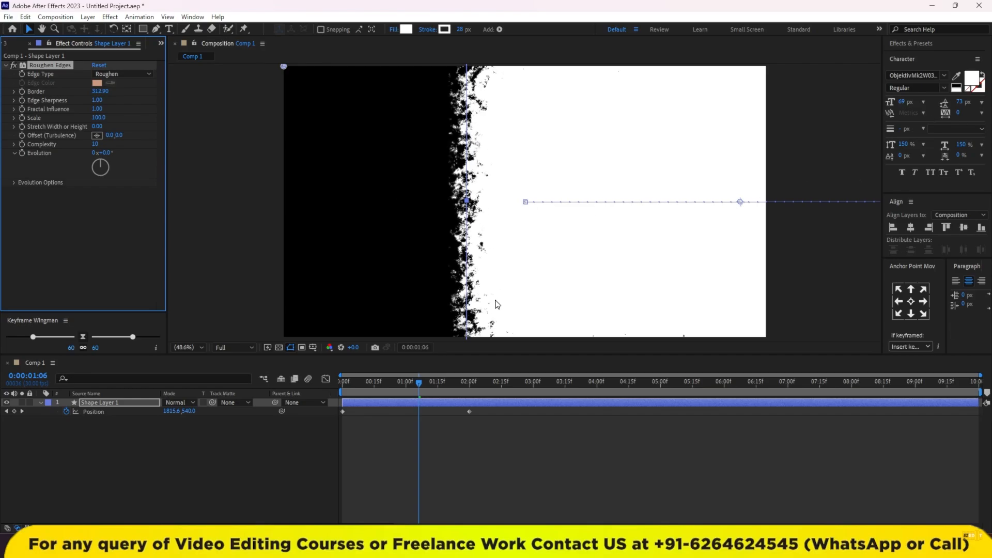
{"action": "left_click_drag", "start_coordinate": [117, 93], "coordinate": [240, 376]}
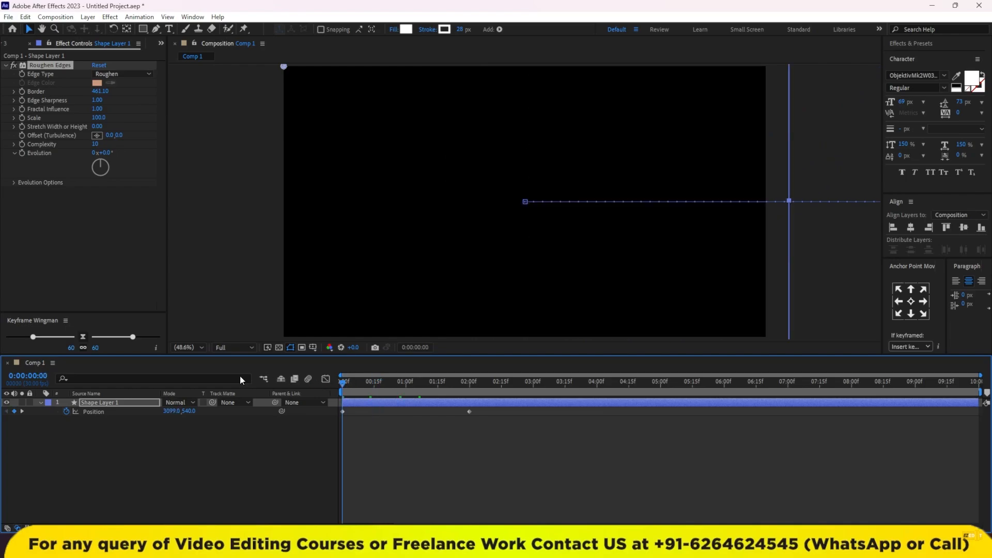
{"action": "key", "text": "space"}
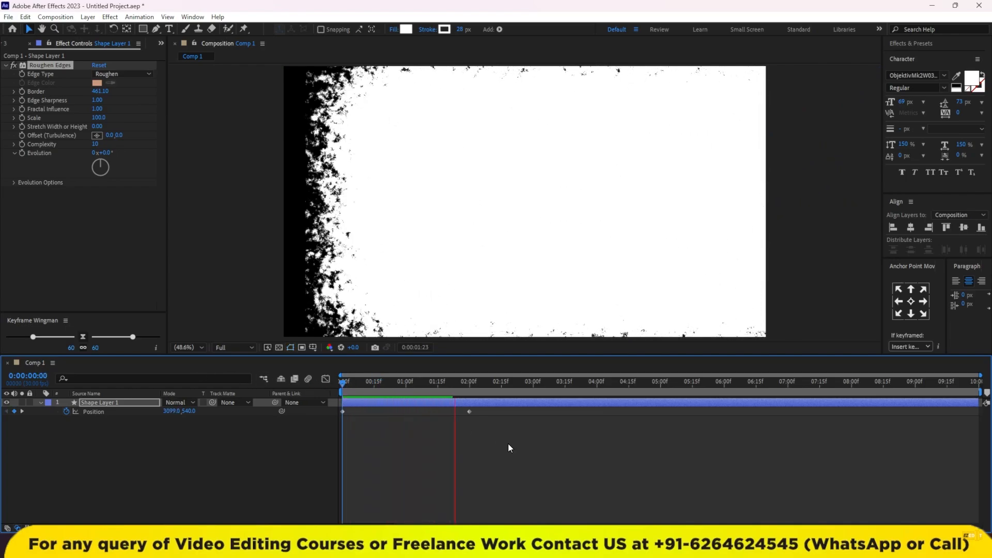
{"action": "key", "text": "space"}
{"action": "left_click", "coordinate": [471, 385]}
{"action": "left_click", "coordinate": [458, 438]}
{"action": "left_click", "coordinate": [433, 404]}
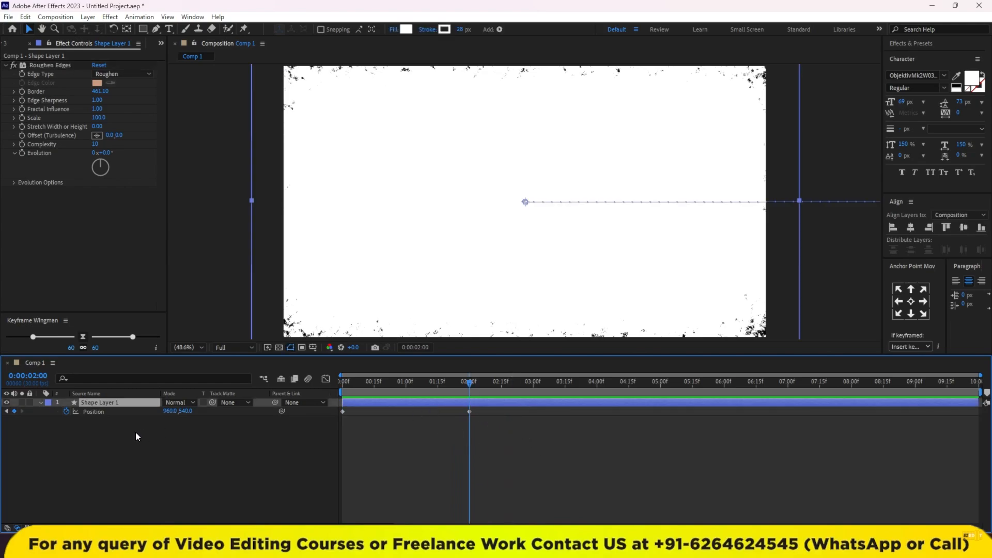
{"action": "key", "text": "s"}
{"action": "left_click", "coordinate": [178, 411]}
{"action": "left_click", "coordinate": [184, 438]}
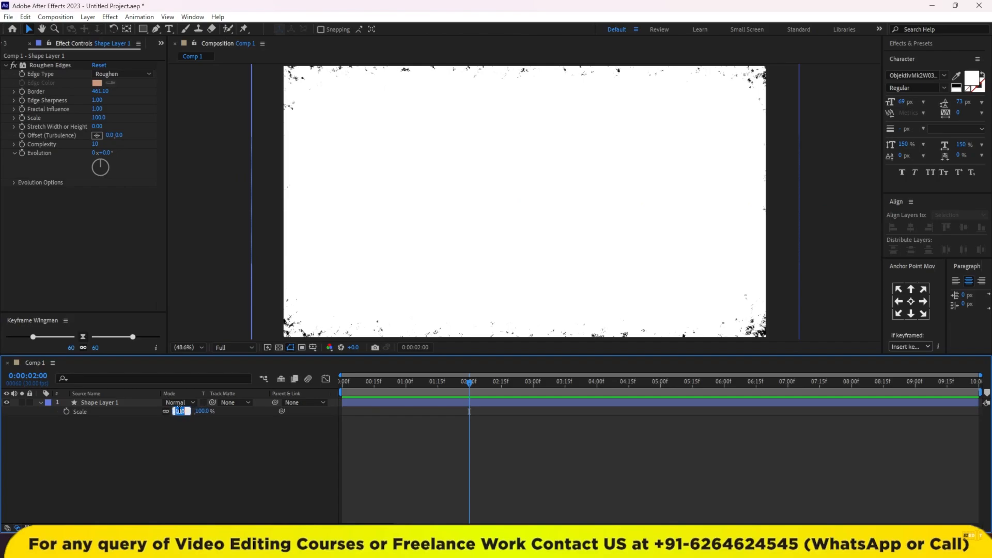
Step: Import the cloudy sky image 0827cfe7b88fe5436a47468e7336dcf4.jpg from Downloads into the project as footage
{"action": "left_click", "coordinate": [4, 44]}
{"action": "left_click", "coordinate": [159, 41]}
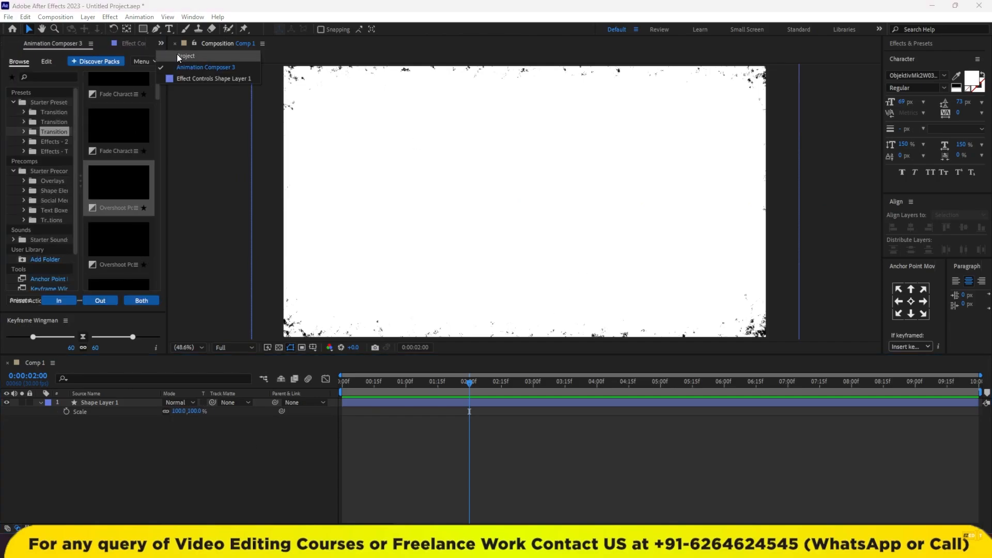
{"action": "left_click", "coordinate": [177, 54]}
{"action": "double_click", "coordinate": [66, 237]}
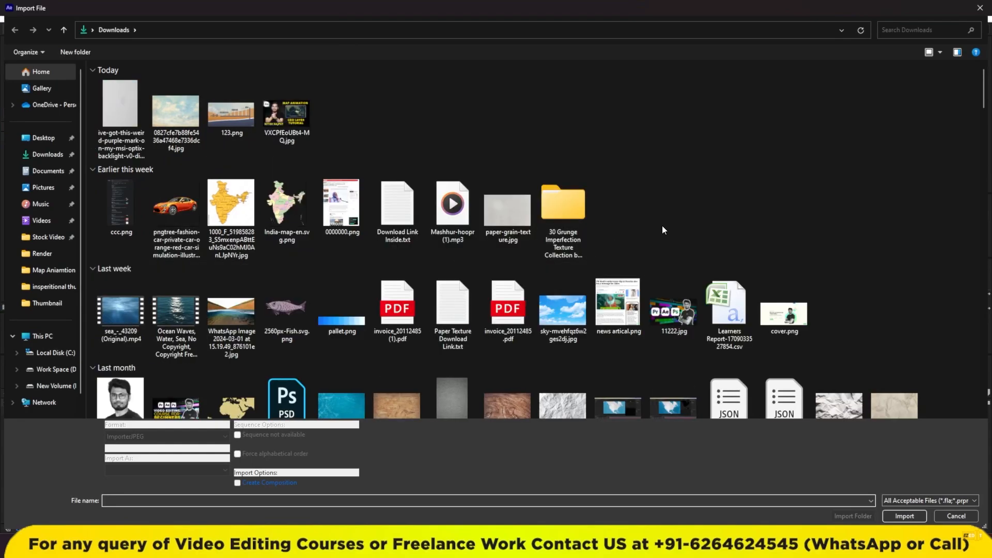
{"action": "left_click", "coordinate": [185, 115]}
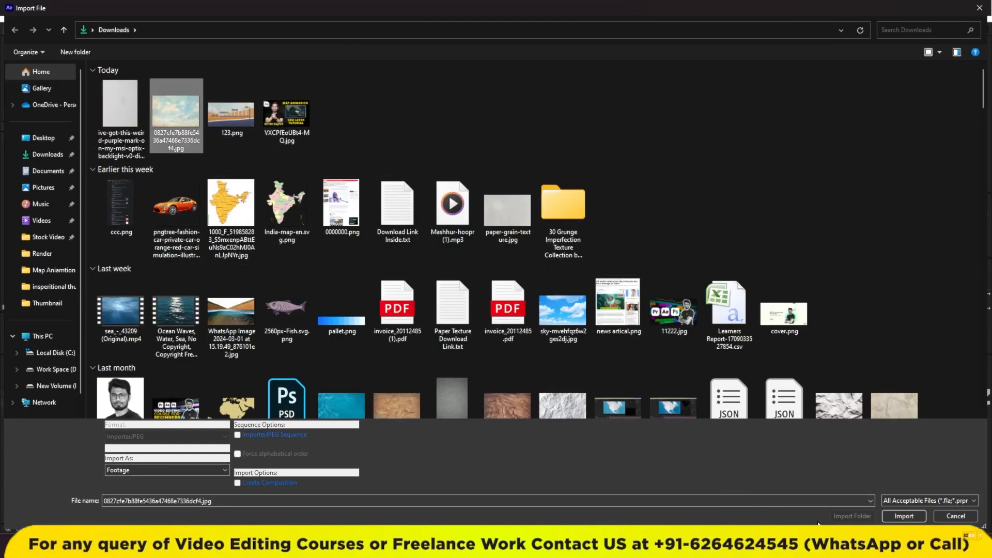
{"action": "left_click", "coordinate": [904, 516]}
Step: Place the sky image beneath the rectangle's shape layer and scale it to 230% to fill the frame
{"action": "left_click_drag", "start_coordinate": [35, 138], "coordinate": [123, 450]}
{"action": "key", "text": "s"}
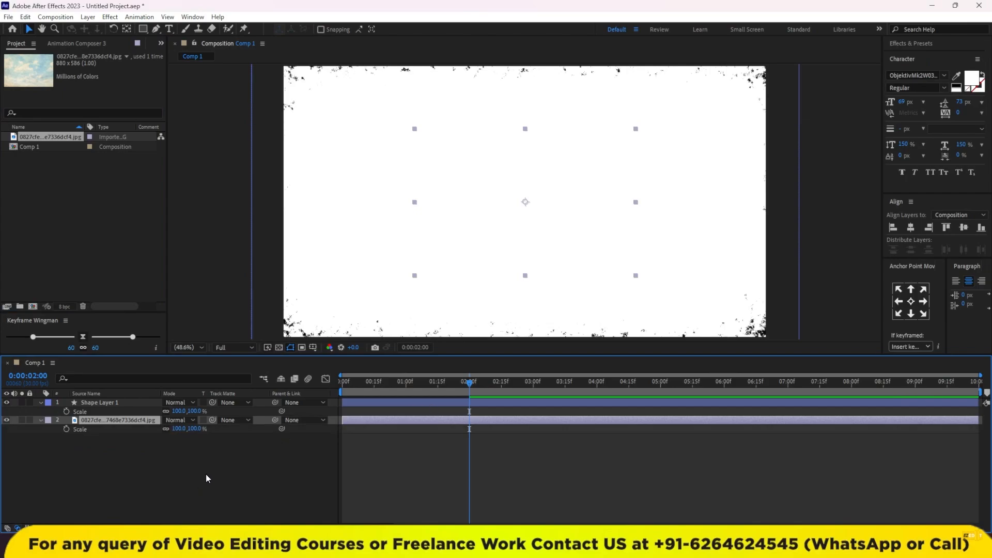
{"action": "left_click_drag", "start_coordinate": [179, 431], "coordinate": [249, 460]}
{"action": "left_click", "coordinate": [308, 451]}
Step: Import 11222.jpg from Downloads into the project
{"action": "double_click", "coordinate": [52, 246]}
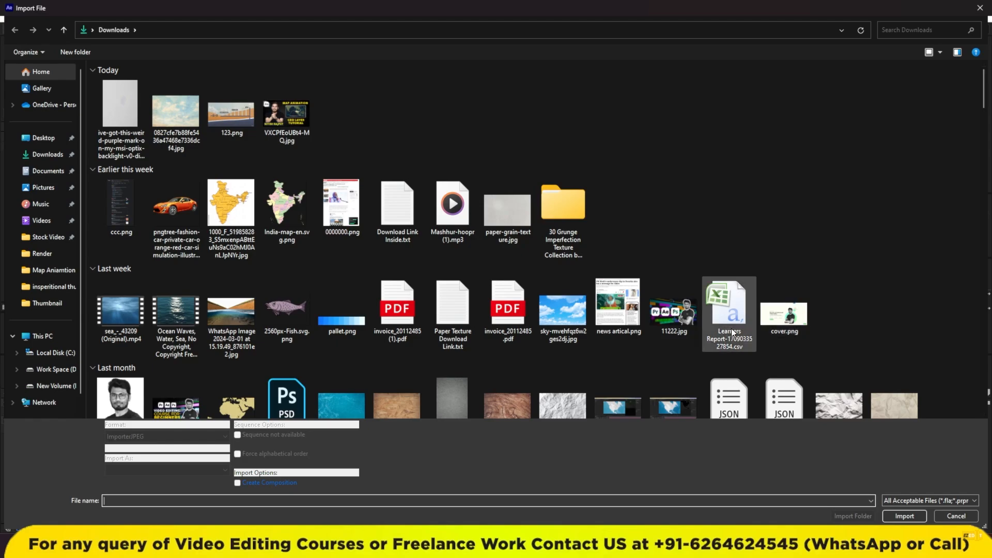
{"action": "left_click", "coordinate": [698, 324]}
{"action": "left_click", "coordinate": [886, 518]}
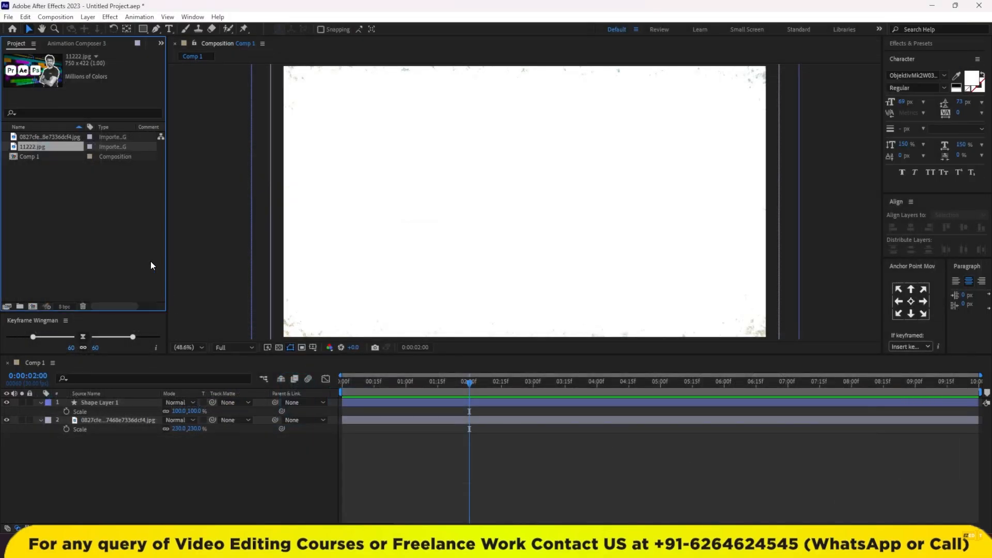
Step: Place 11222.jpg above the rectangle's shape layer and scale it to 256% to fill the frame
{"action": "left_click_drag", "start_coordinate": [44, 141], "coordinate": [77, 401]}
{"action": "key", "text": "s"}
{"action": "left_click_drag", "start_coordinate": [177, 411], "coordinate": [264, 413]}
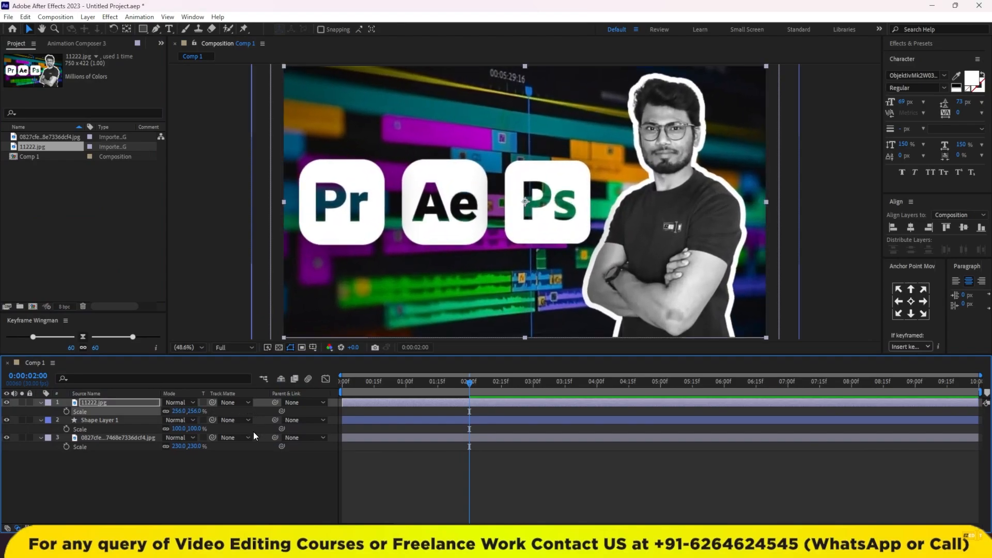
{"action": "left_click", "coordinate": [212, 473]}
Step: Use Shape Layer 1 as the track matte for 11222.jpg and preview the rough-edged reveal from the start
{"action": "left_click", "coordinate": [105, 404]}
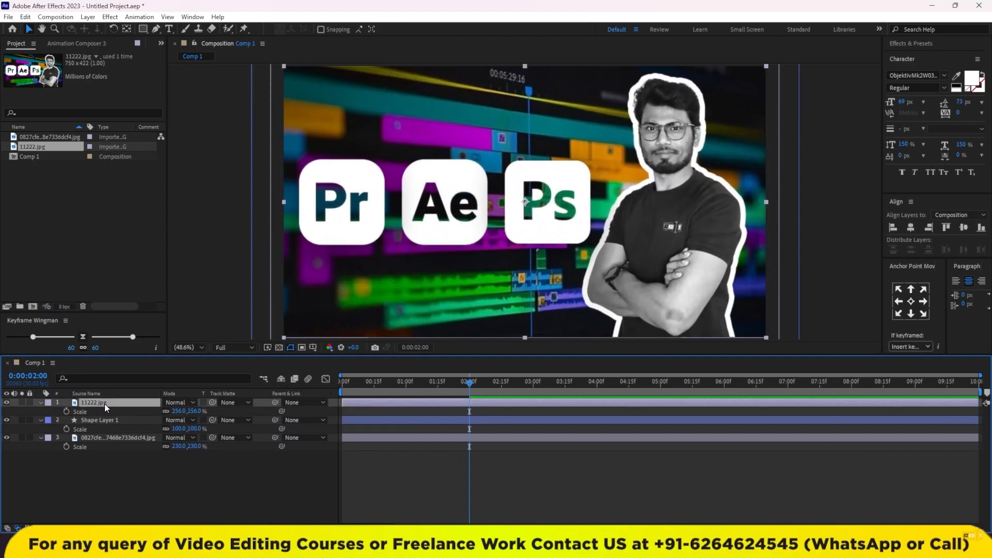
{"action": "left_click", "coordinate": [101, 420]}
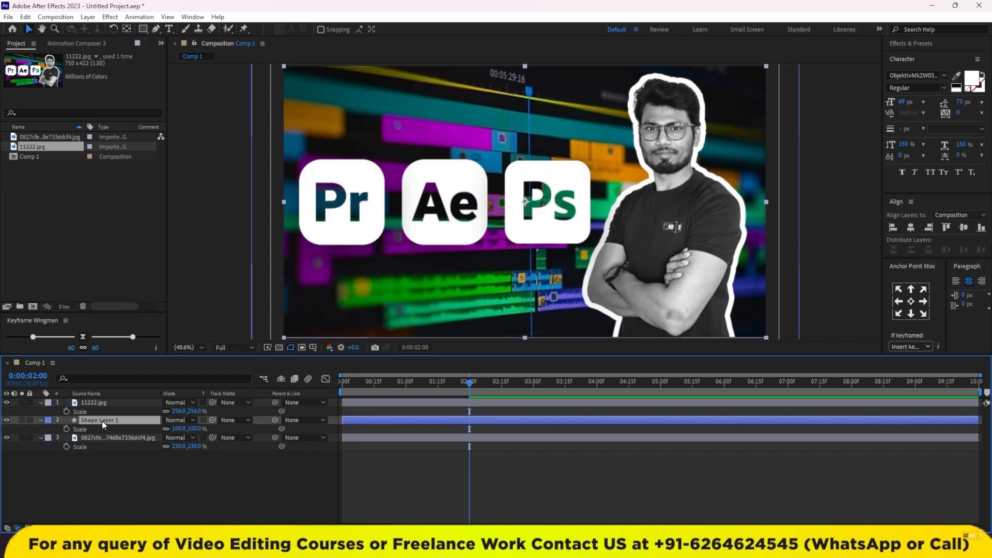
{"action": "left_click_drag", "start_coordinate": [214, 402], "coordinate": [132, 420]}
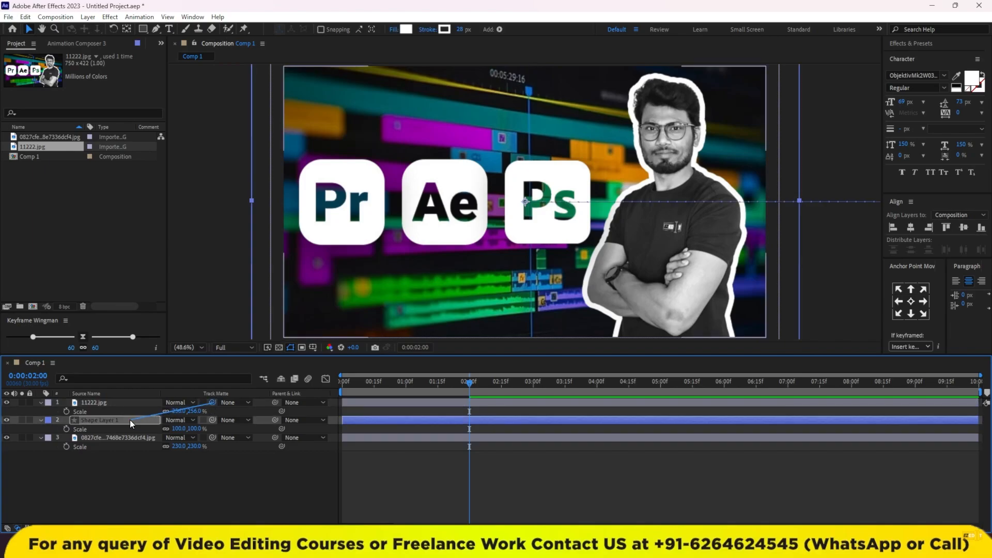
{"action": "left_click_drag", "start_coordinate": [461, 387], "coordinate": [265, 376]}
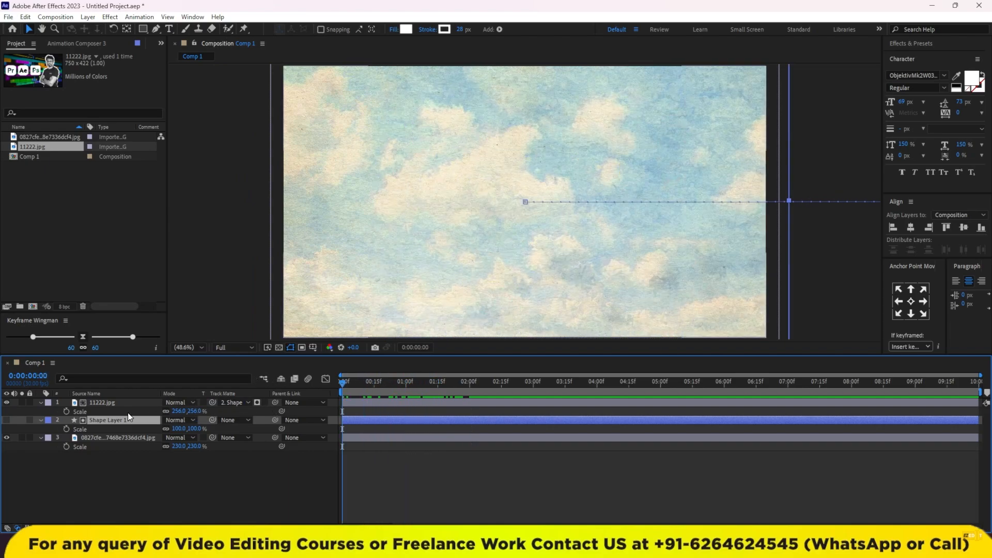
{"action": "left_click", "coordinate": [100, 402]}
{"action": "key", "text": "space"}
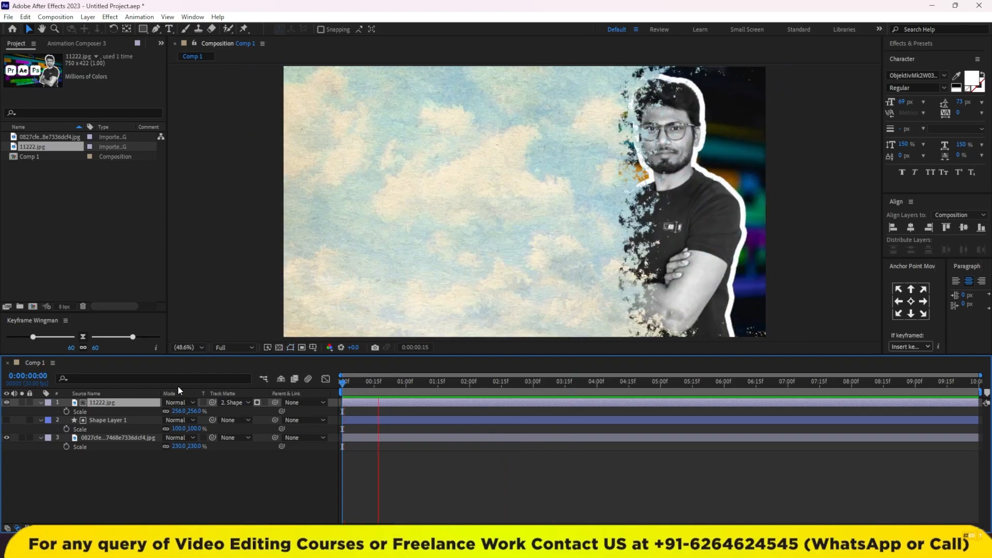
{"action": "key", "text": "space"}
{"action": "left_click", "coordinate": [208, 491]}
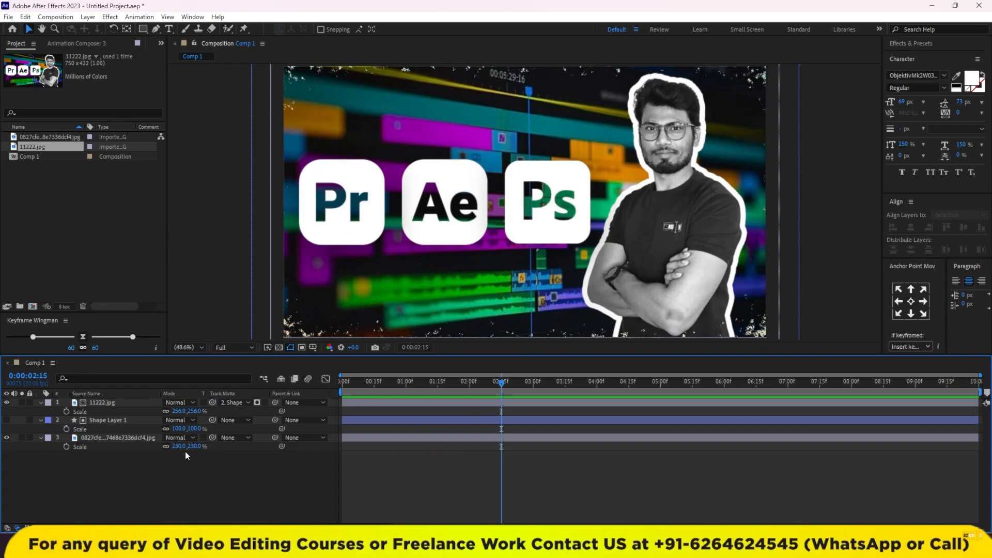
Step: Create a new 1920 x 1080, 10-second composition and draw a white circle wider than its frame
{"action": "left_click", "coordinate": [33, 307]}
{"action": "left_click", "coordinate": [545, 382]}
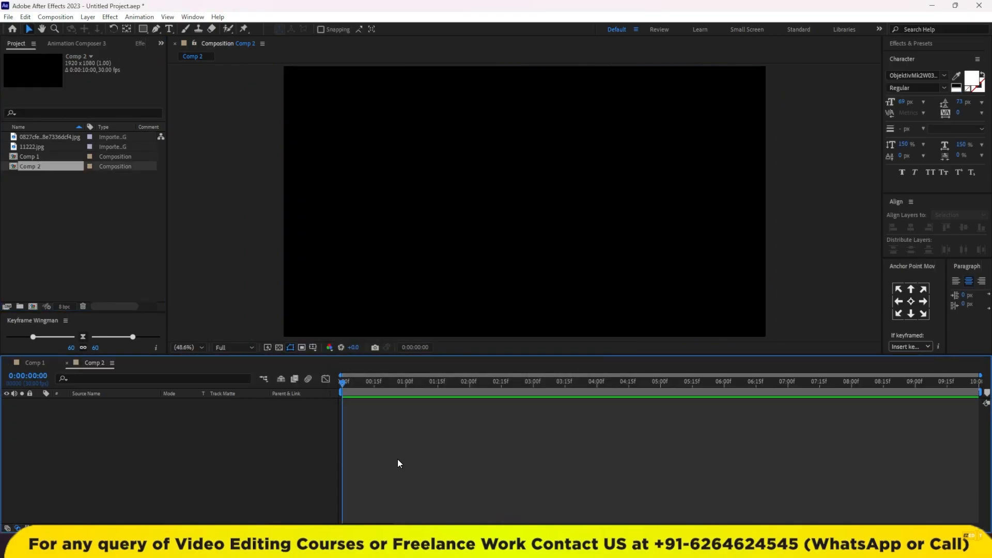
{"action": "left_click", "coordinate": [142, 29]}
{"action": "scroll", "coordinate": [421, 204], "scroll_direction": "down", "scroll_amount": 4}
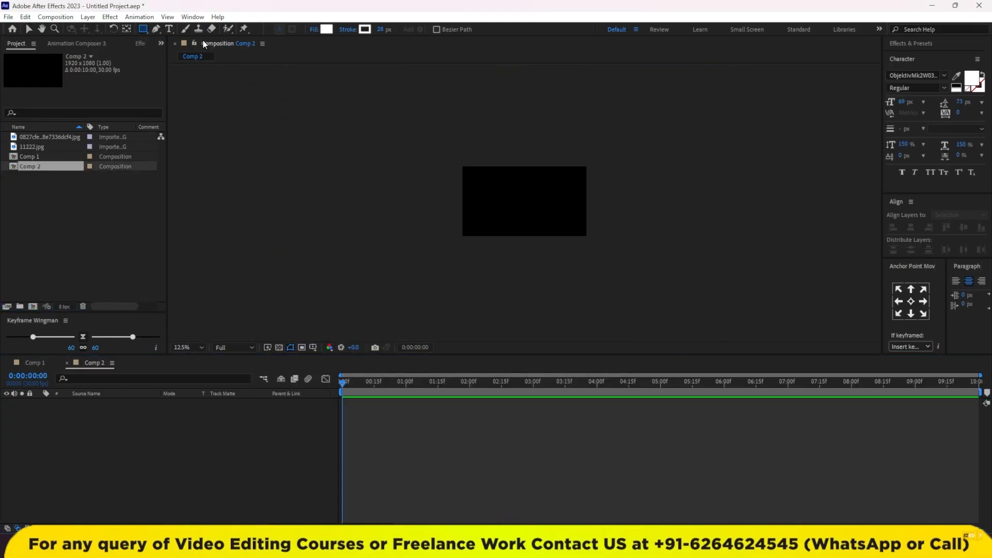
{"action": "left_click_drag", "start_coordinate": [141, 32], "coordinate": [175, 54]}
{"action": "left_click", "coordinate": [463, 170]}
{"action": "left_click_drag", "start_coordinate": [462, 170], "coordinate": [597, 296]}
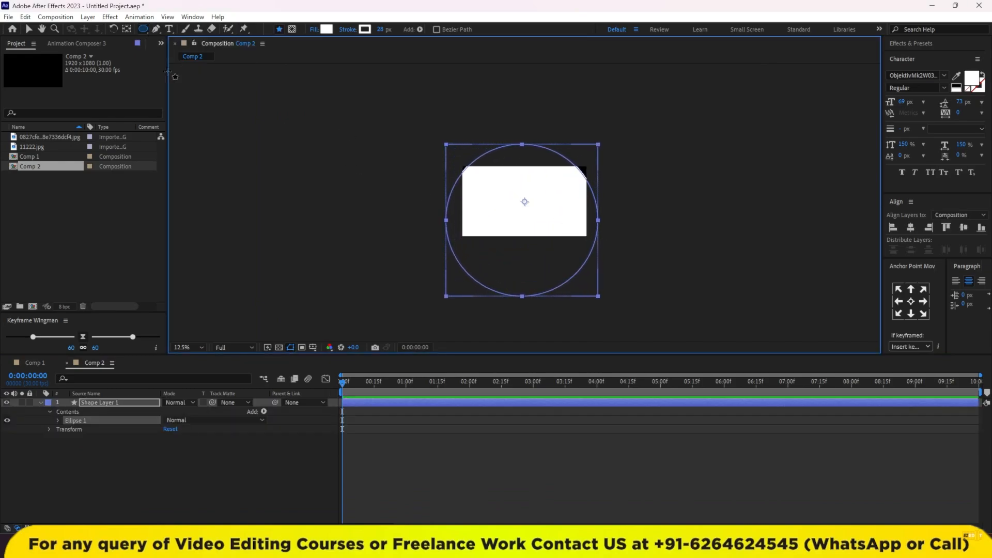
Step: Center the circle horizontally and vertically in the composition
{"action": "left_click", "coordinate": [28, 29]}
{"action": "left_click", "coordinate": [910, 227]}
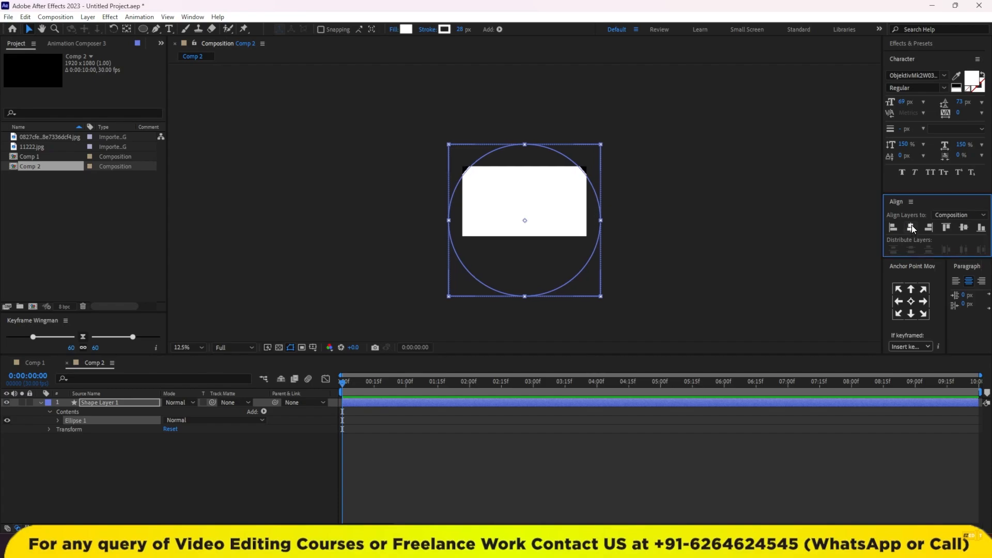
{"action": "left_click", "coordinate": [964, 228]}
{"action": "left_click", "coordinate": [520, 474]}
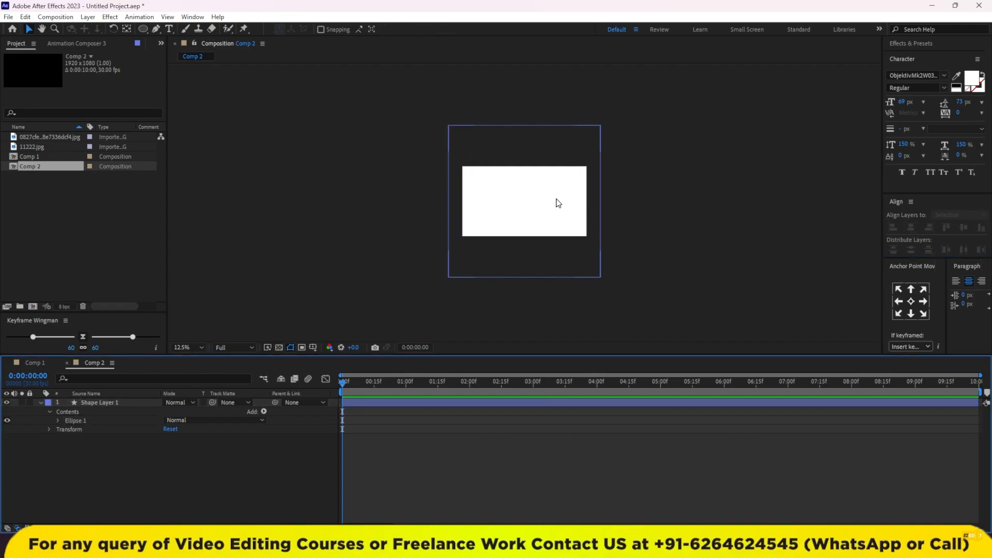
Step: Add a 100% Scale keyframe to the circle layer at 1 second and center its anchor point
{"action": "left_click", "coordinate": [406, 387]}
{"action": "left_click", "coordinate": [404, 401]}
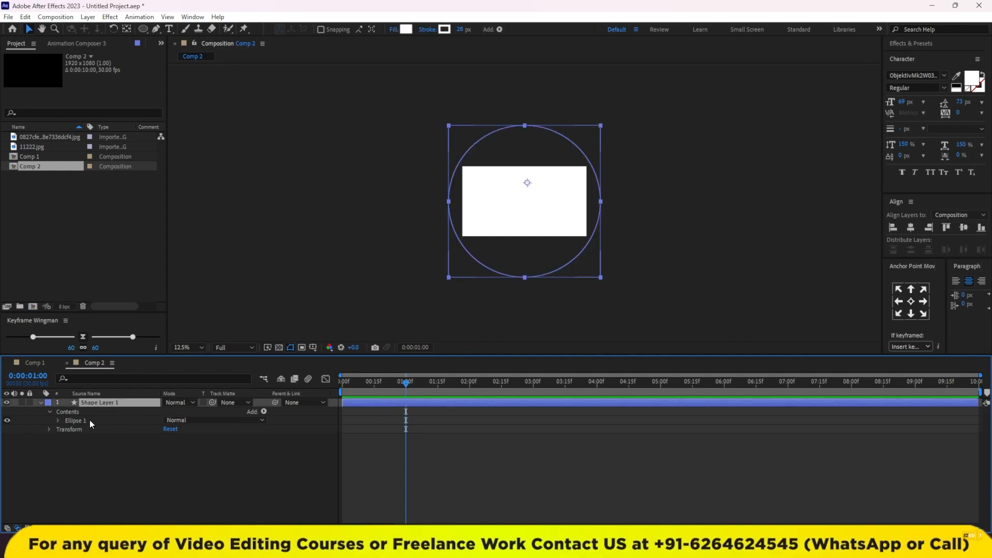
{"action": "key", "text": "s"}
{"action": "left_click", "coordinate": [67, 412]}
{"action": "key", "text": "Home"}
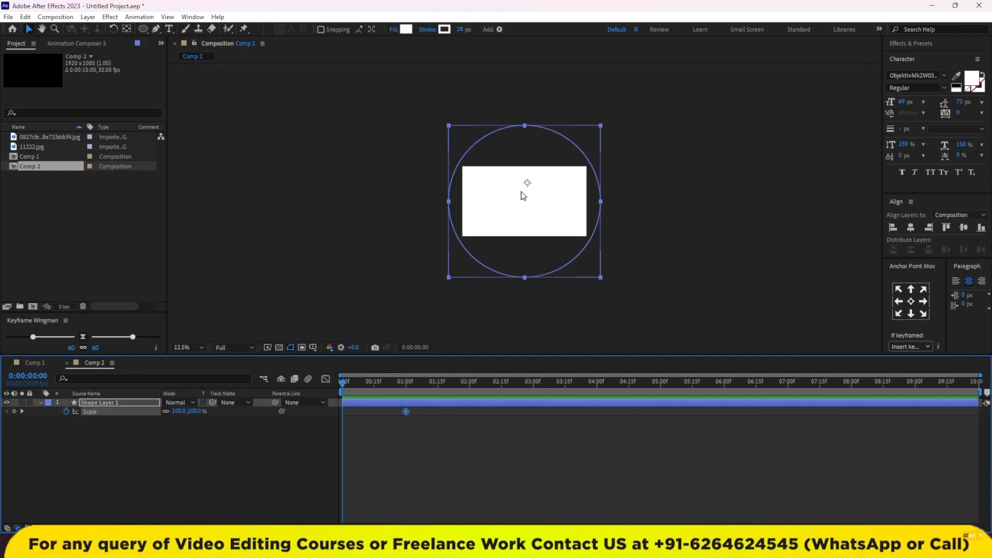
{"action": "left_click", "coordinate": [910, 301]}
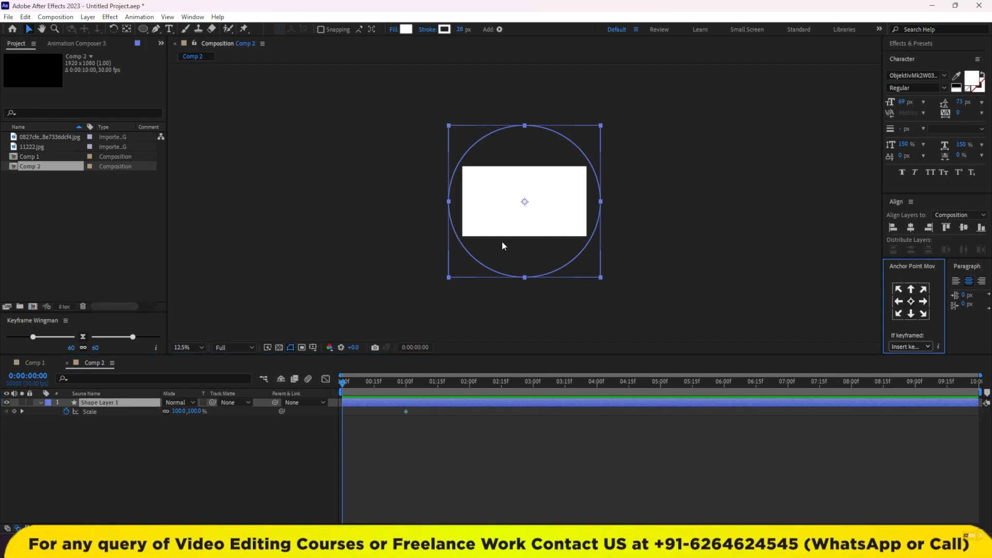
Step: Set the circle layer's Scale to 0% at 0 seconds and preview the growing circle fitted to the view
{"action": "left_click", "coordinate": [178, 411]}
{"action": "type", "text": "0"}
{"action": "key", "text": "Return"}
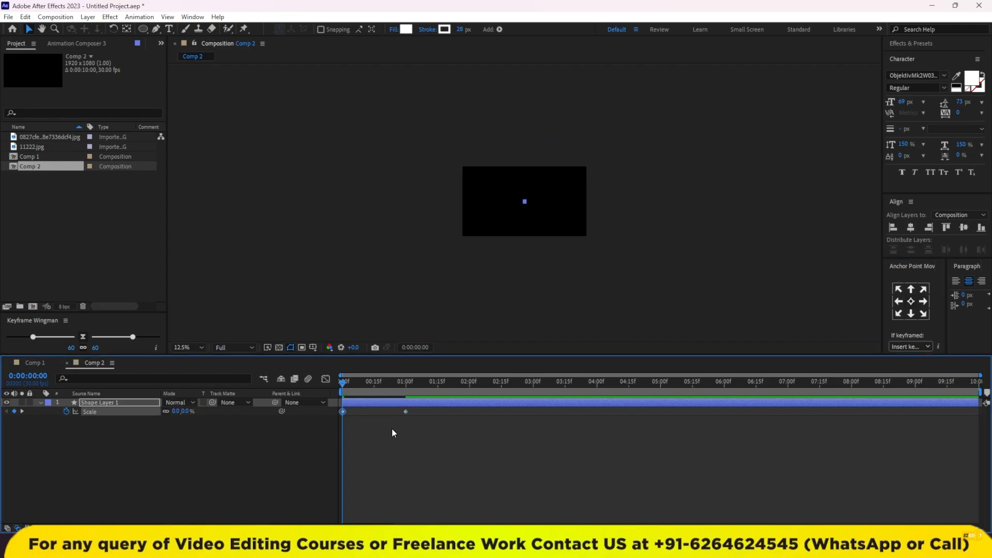
{"action": "left_click", "coordinate": [439, 452]}
{"action": "key", "text": "space"}
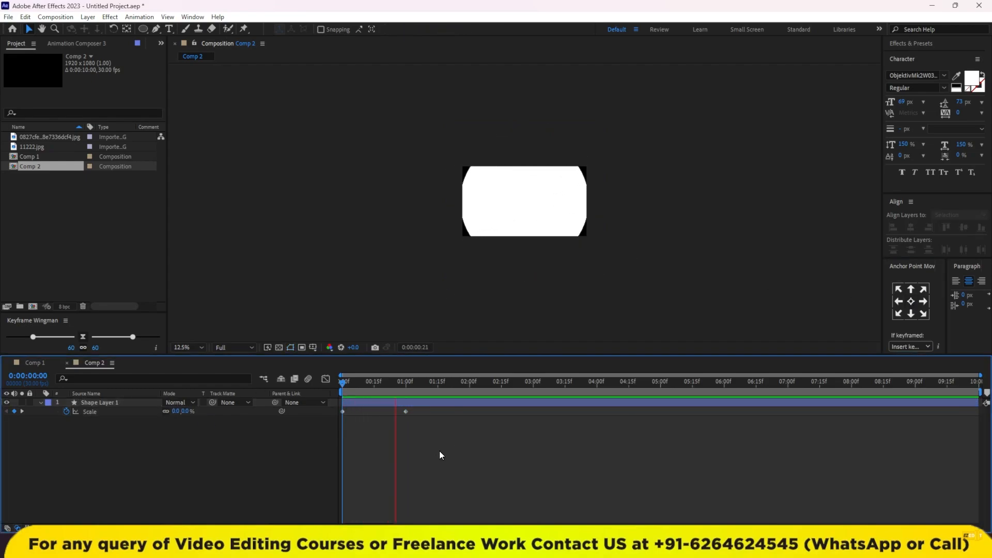
{"action": "key", "text": "shift+/"}
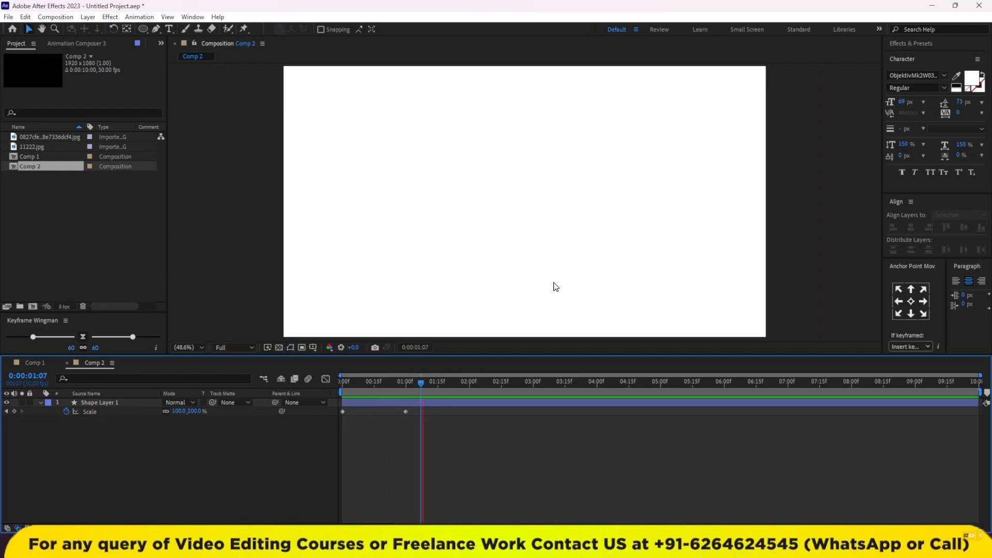
{"action": "key", "text": "Home"}
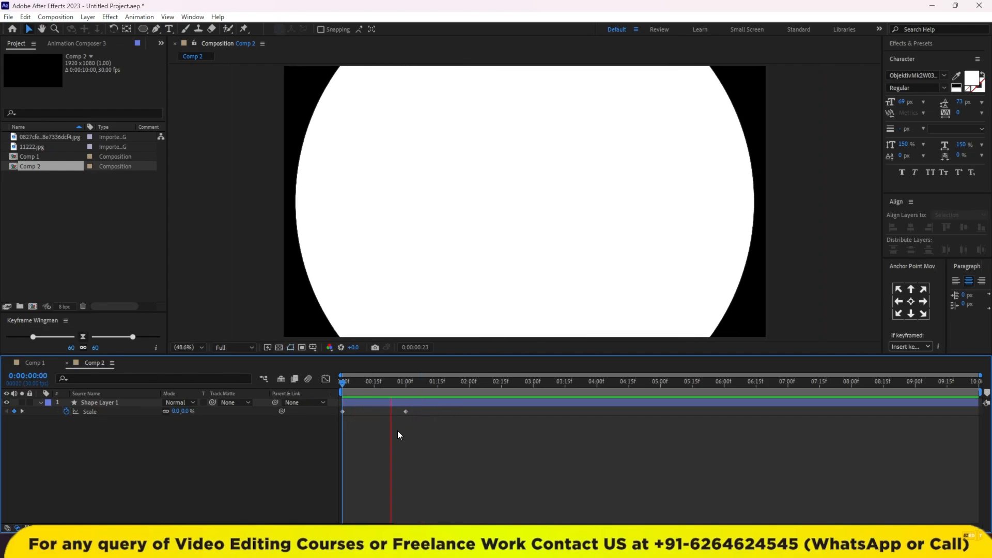
Step: Apply the Roughen Edges effect to the circle's shape layer
{"action": "left_click", "coordinate": [373, 402]}
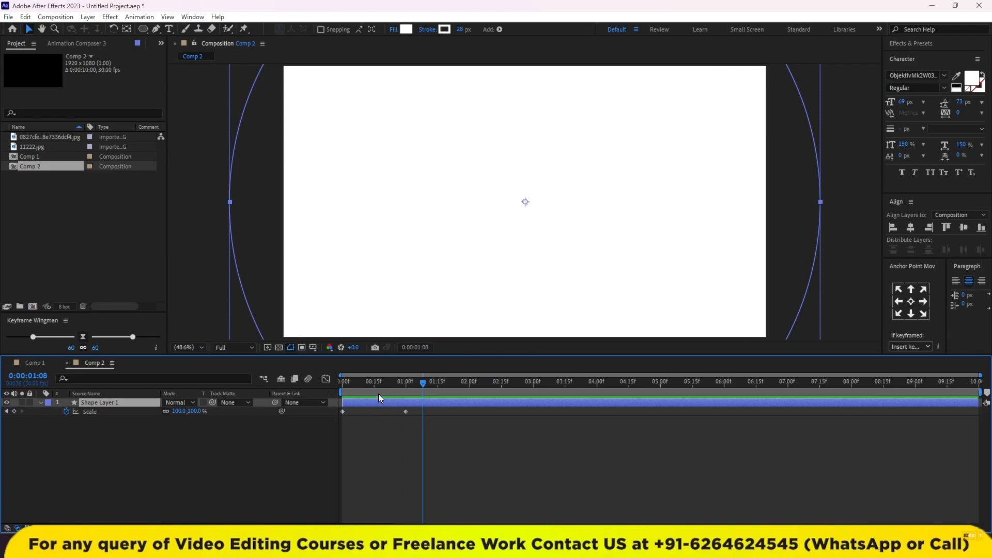
{"action": "left_click", "coordinate": [373, 423]}
{"action": "left_click", "coordinate": [382, 403]}
{"action": "key", "text": "ctrl+space"}
{"action": "type", "text": "r"}
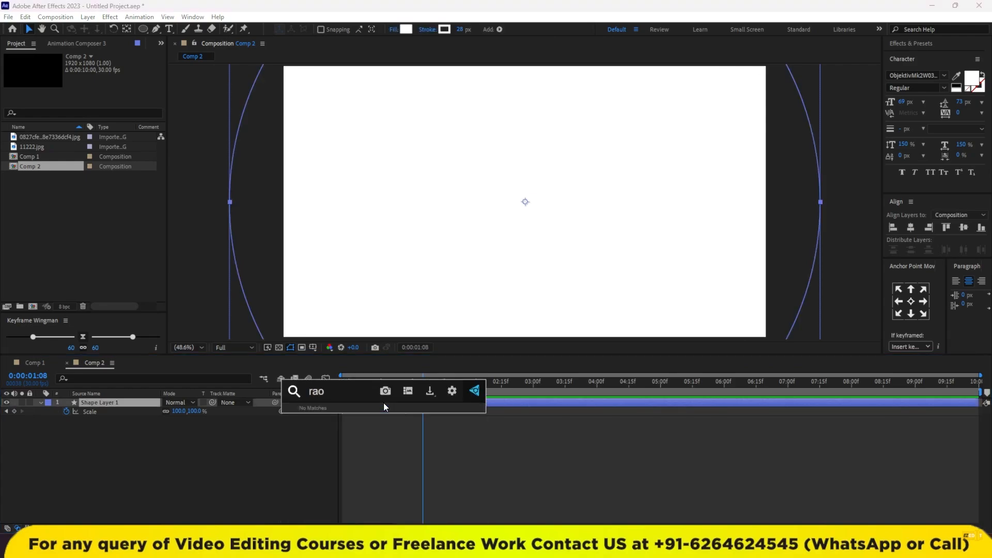
{"action": "type", "text": "u"}
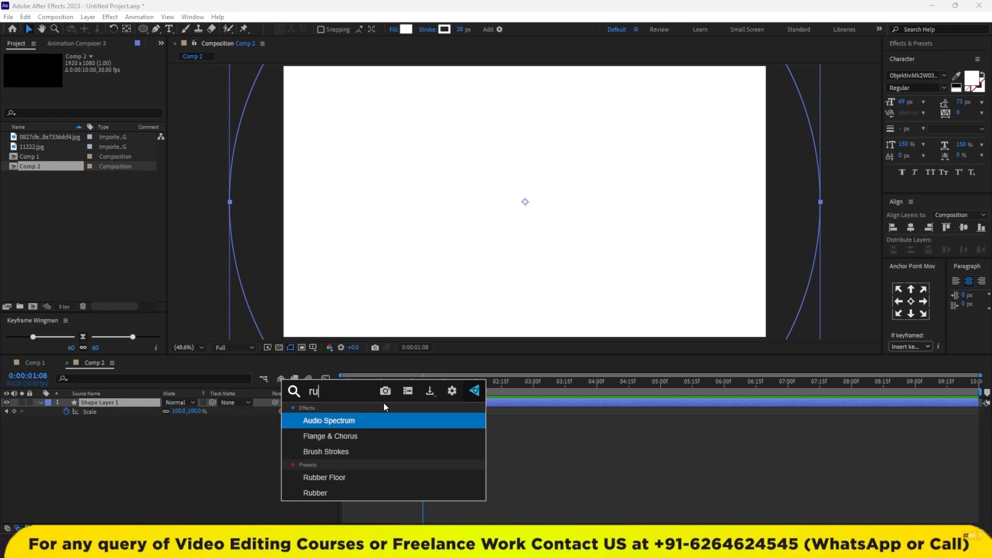
{"action": "key", "text": "BackSpace"}
{"action": "type", "text": "ou"}
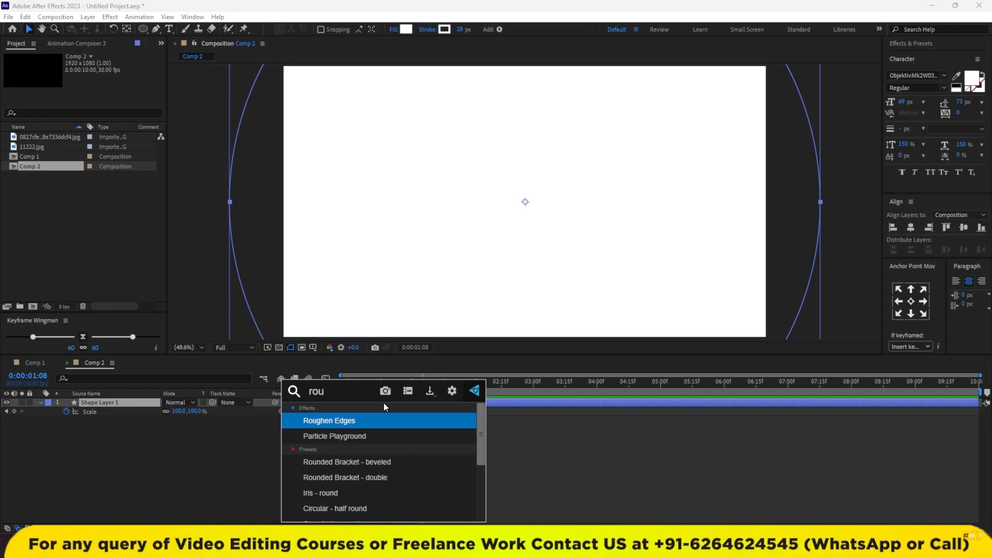
{"action": "key", "text": "Return"}
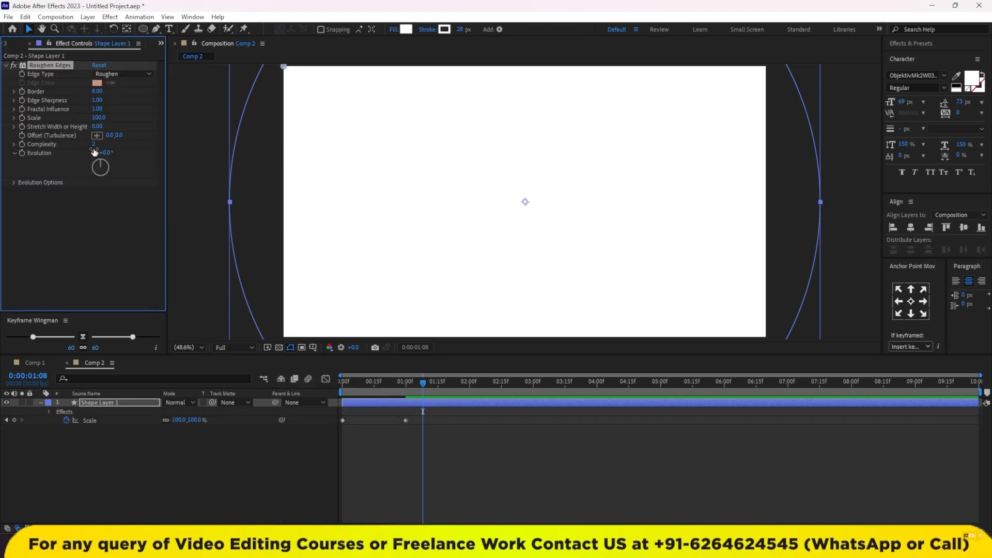
Step: Set the circle's Roughen Edges complexity to 10 and border to about 280, and preview the animation from the start
{"action": "left_click_drag", "start_coordinate": [393, 382], "coordinate": [370, 391]}
{"action": "left_click_drag", "start_coordinate": [97, 94], "coordinate": [873, 153]}
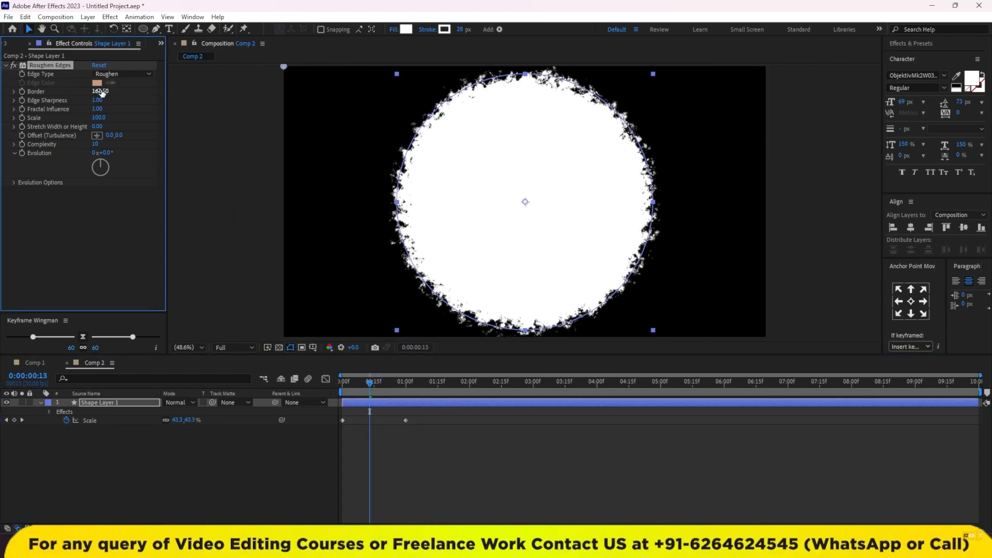
{"action": "left_click_drag", "start_coordinate": [567, 110], "coordinate": [221, 140]}
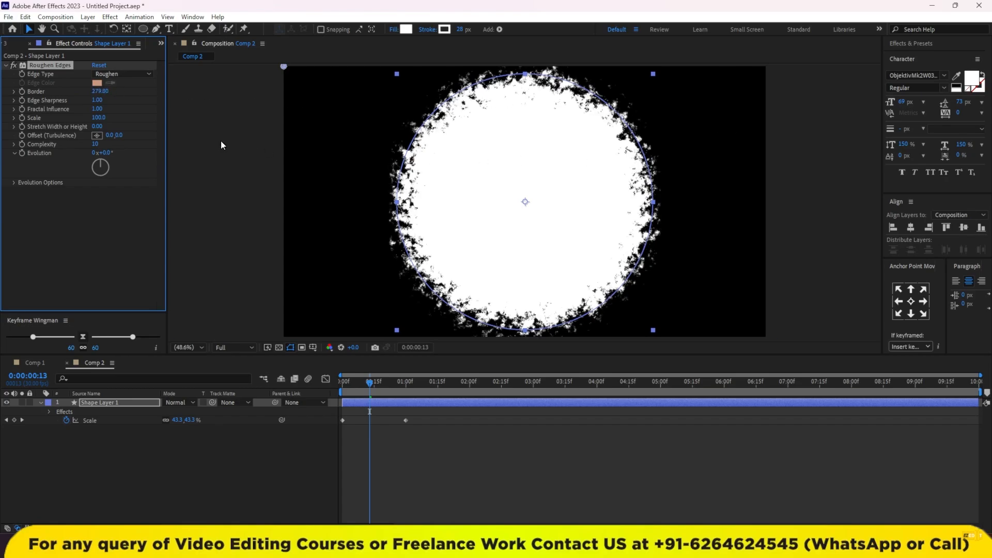
{"action": "left_click_drag", "start_coordinate": [382, 381], "coordinate": [435, 390]}
{"action": "left_click", "coordinate": [433, 506]}
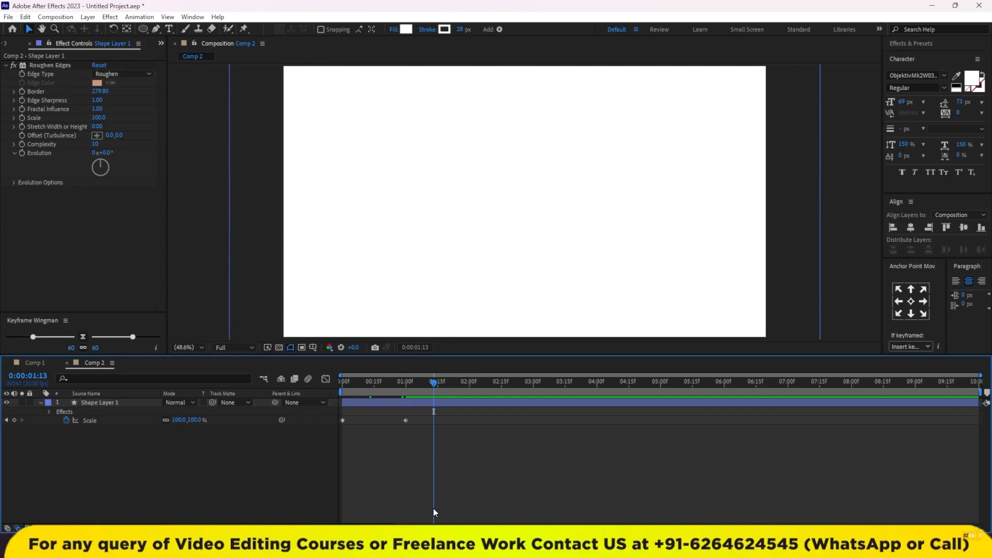
{"action": "left_click_drag", "start_coordinate": [400, 383], "coordinate": [253, 433]}
{"action": "key", "text": "space"}
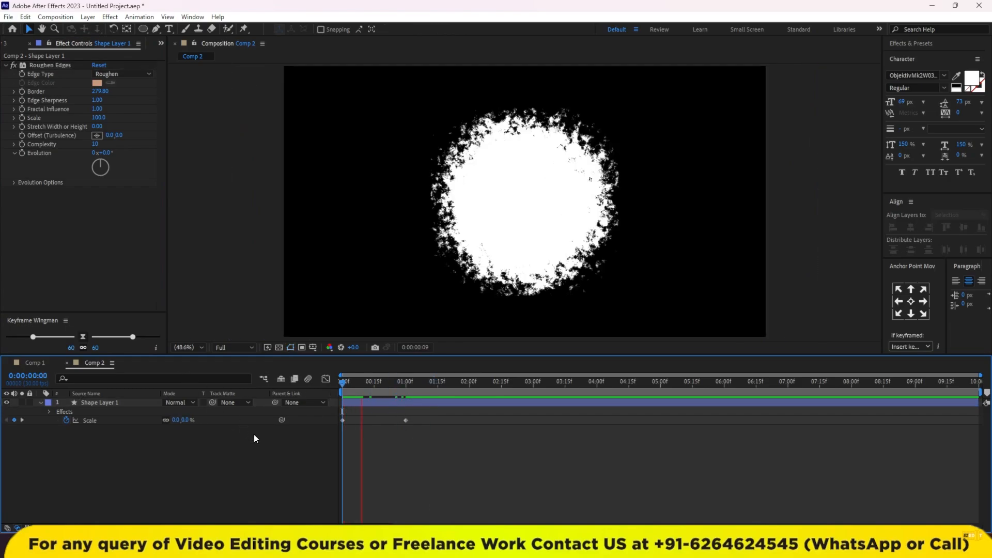
{"action": "key", "text": "space"}
Step: Copy the sky image and 11222.jpg layers from Comp 1 and paste them into Comp 2
{"action": "left_click", "coordinate": [160, 44]}
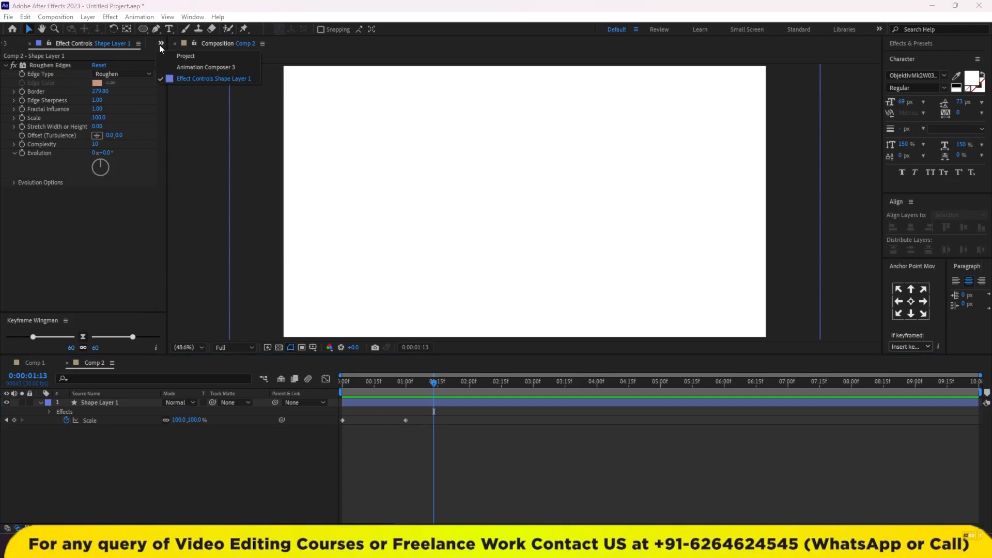
{"action": "left_click", "coordinate": [172, 57]}
{"action": "left_click", "coordinate": [64, 197]}
{"action": "left_click", "coordinate": [32, 146]}
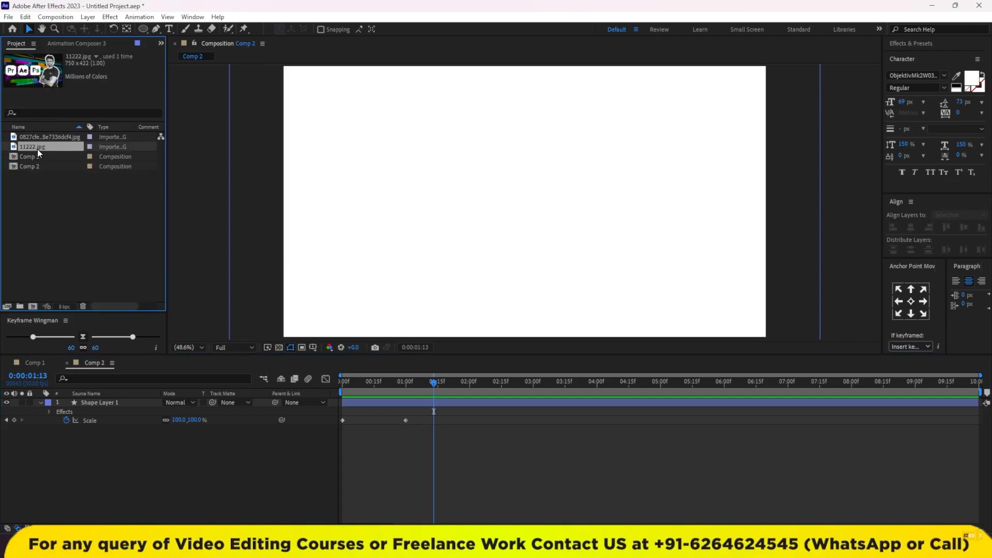
{"action": "left_click", "coordinate": [39, 362]}
{"action": "left_click", "coordinate": [98, 439]}
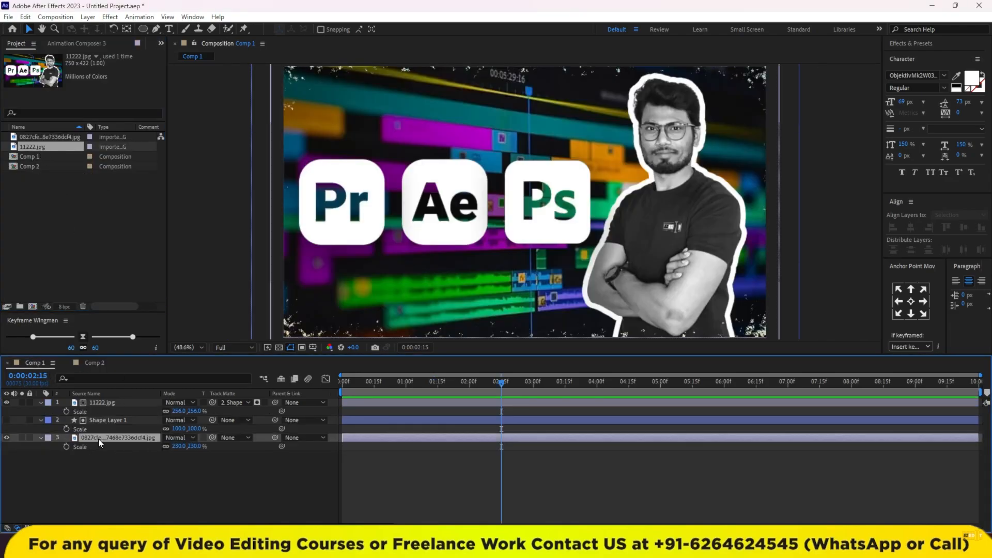
{"action": "left_click", "coordinate": [108, 402]}
{"action": "key", "text": "ctrl+c"}
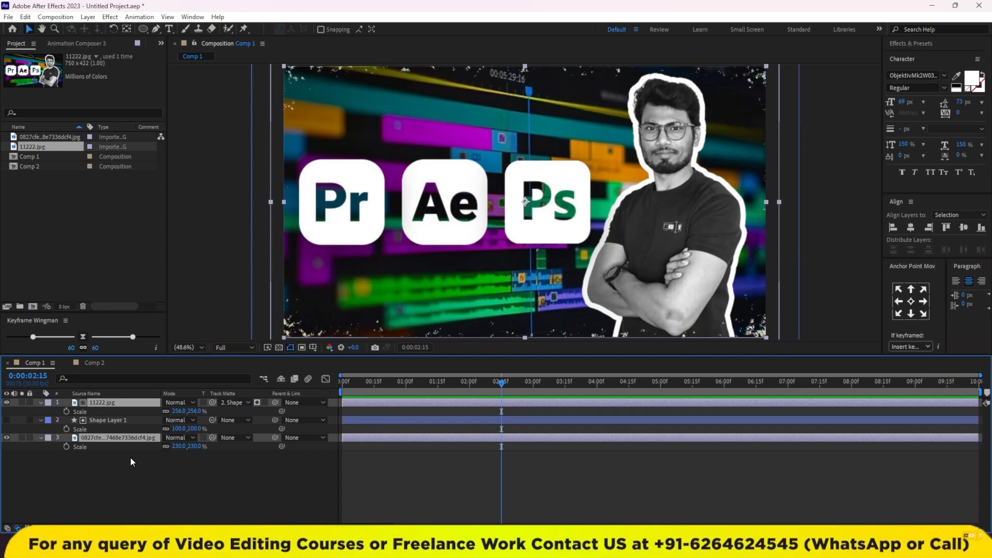
{"action": "left_click", "coordinate": [98, 365]}
{"action": "key", "text": "ctrl+v"}
{"action": "left_click", "coordinate": [112, 483]}
Step: Send the sky image to the back of Comp 2 and use the circle's shape layer as the track matte for 11222.jpg
{"action": "left_click", "coordinate": [98, 403]}
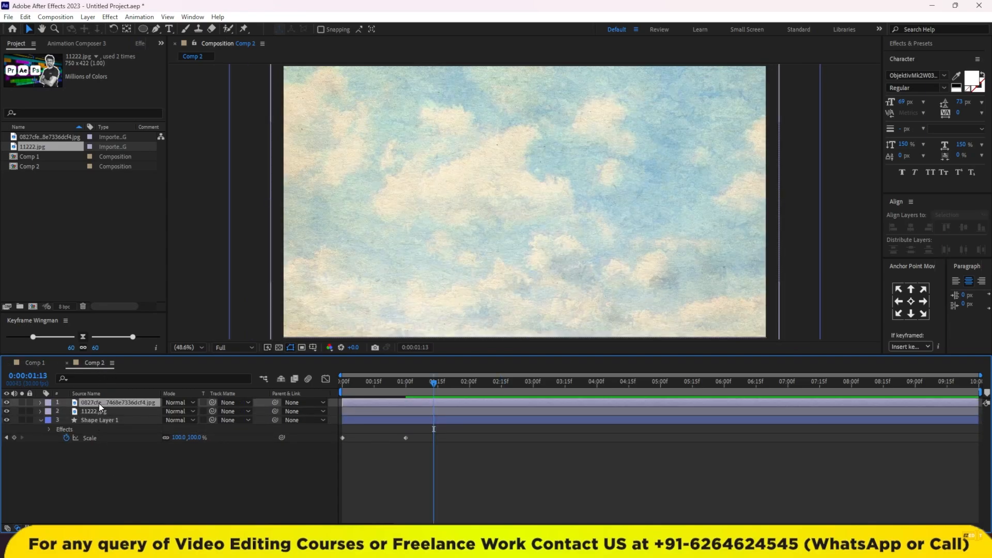
{"action": "key", "text": "ctrl+shift+["}
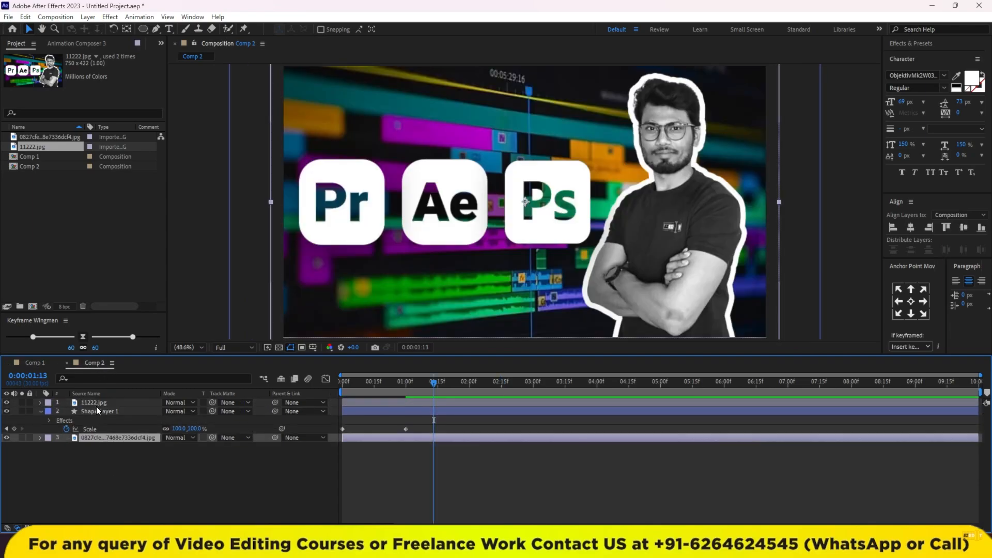
{"action": "left_click", "coordinate": [110, 402]}
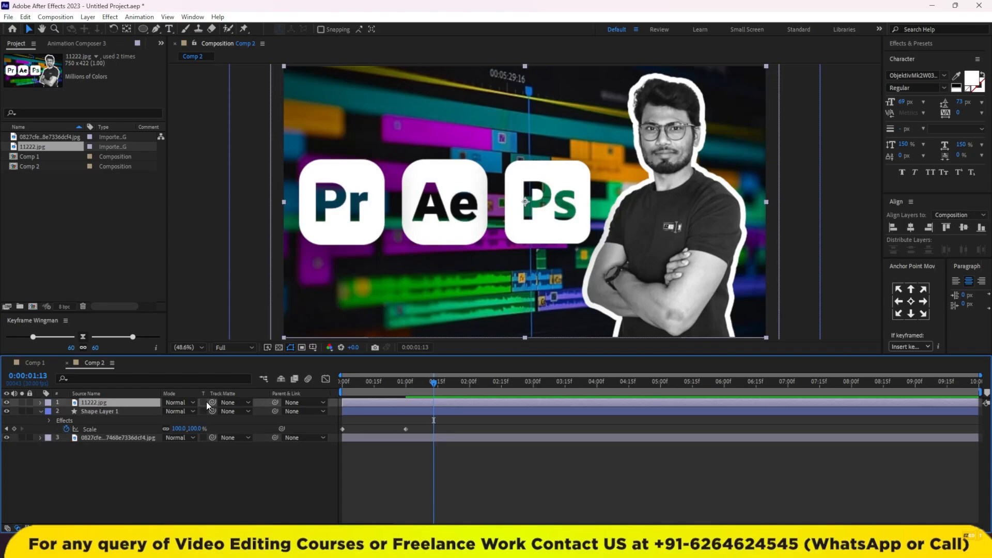
{"action": "left_click_drag", "start_coordinate": [185, 411], "coordinate": [125, 413]}
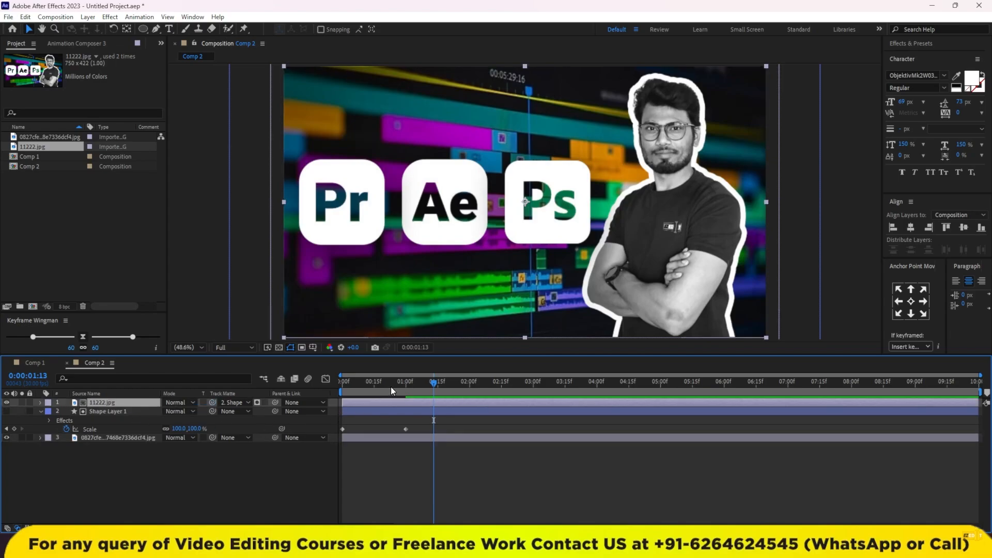
Step: Preview the rough-edged circle reveal between the two images from the start of Comp 2
{"action": "left_click_drag", "start_coordinate": [389, 387], "coordinate": [297, 386]}
{"action": "key", "text": "space"}
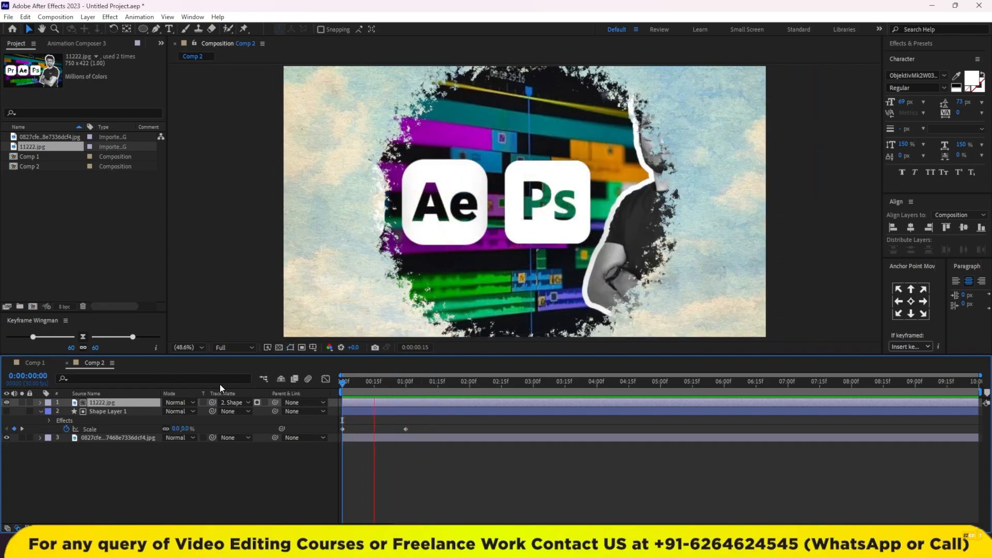
{"action": "mouse_move", "coordinate": [357, 381]}
{"action": "left_mouse_down"}
{"action": "mouse_move", "coordinate": [399, 380]}
{"action": "mouse_move", "coordinate": [343, 383]}
{"action": "left_mouse_up"}
{"action": "key", "text": "space"}
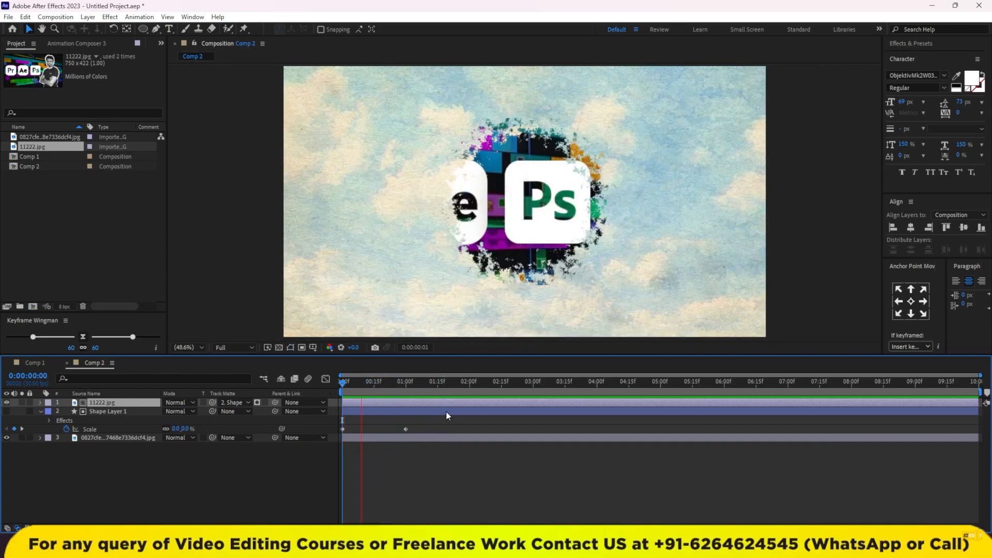
{"action": "key", "text": "space"}
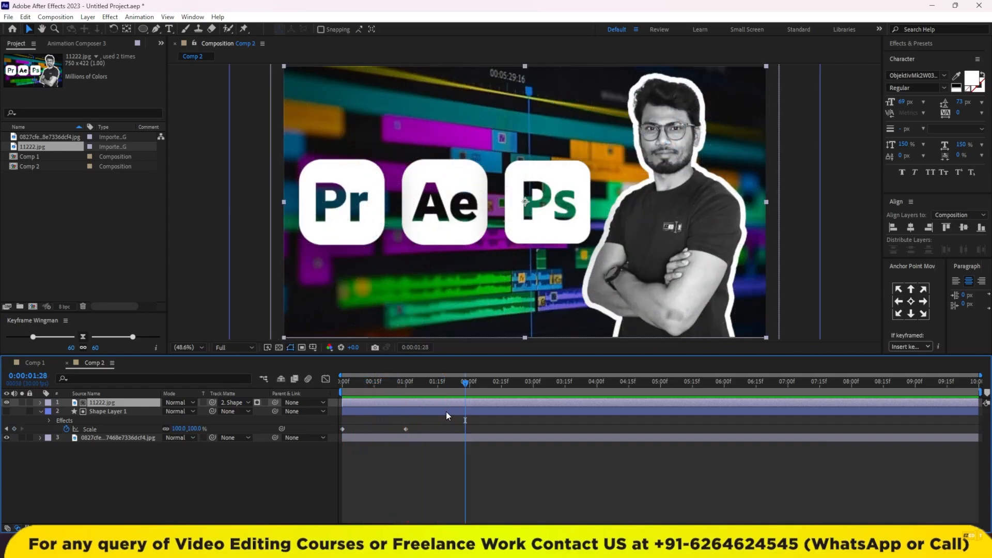
{"action": "left_click", "coordinate": [411, 476]}
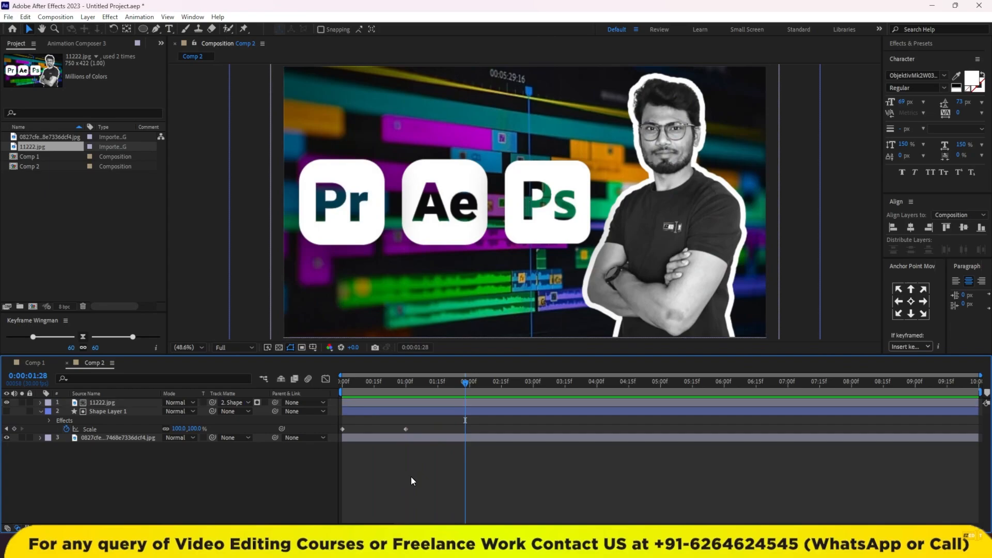
Step: Delete both image layers from Comp 2, make the circle's shape layer visible again, and preview it
{"action": "left_click", "coordinate": [97, 405]}
{"action": "key", "text": "Delete"}
{"action": "left_click", "coordinate": [101, 430]}
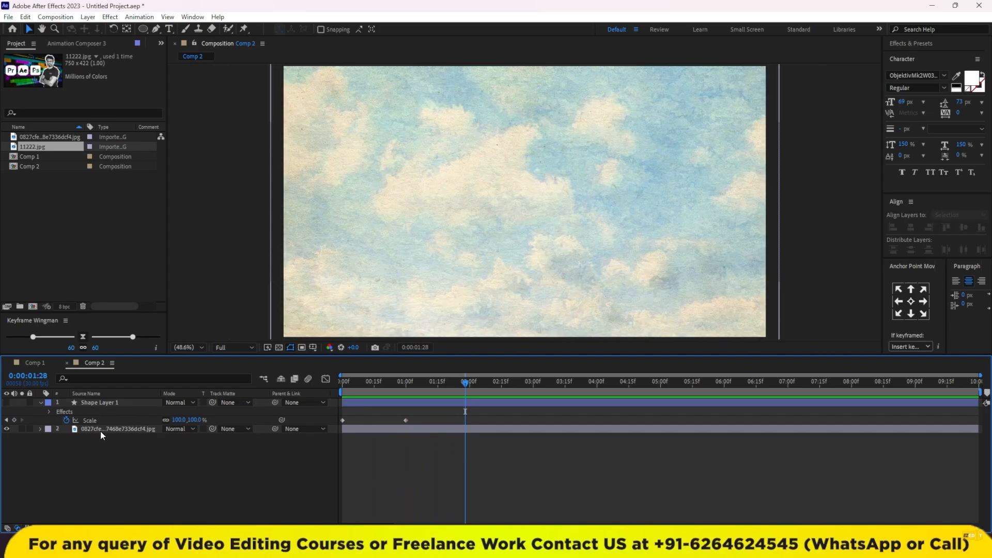
{"action": "key", "text": "Delete"}
{"action": "left_click", "coordinate": [397, 382]}
{"action": "left_click_drag", "start_coordinate": [398, 382], "coordinate": [341, 384]}
{"action": "key", "text": "space"}
{"action": "key", "text": "space"}
{"action": "left_click", "coordinate": [372, 402]}
{"action": "left_click", "coordinate": [6, 402]}
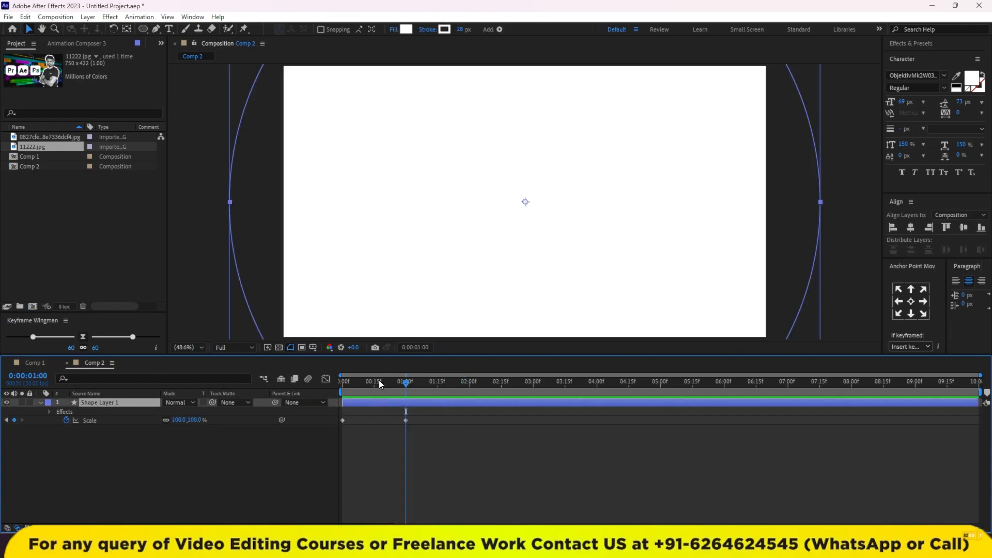
{"action": "key", "text": "space"}
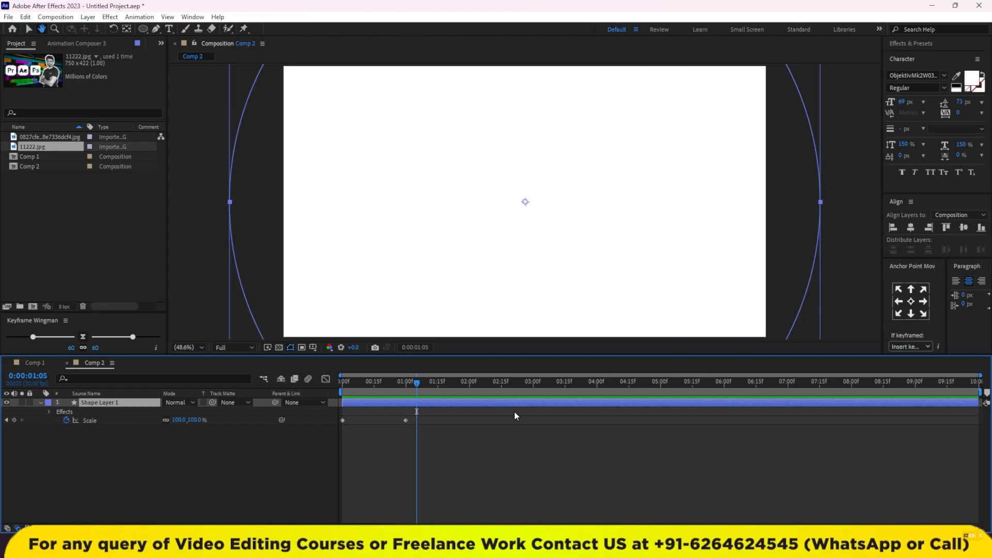
{"action": "left_click_drag", "start_coordinate": [426, 390], "coordinate": [466, 393]}
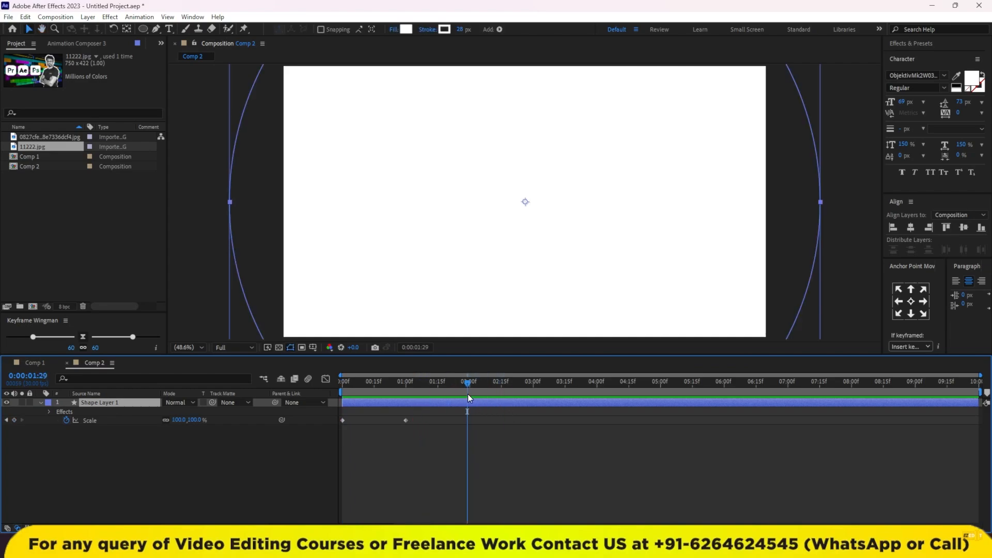
Step: Ease both Scale keyframes of the circle layer and preview the growth from the start
{"action": "left_click_drag", "start_coordinate": [414, 411], "coordinate": [340, 423]}
{"action": "left_click", "coordinate": [83, 336]}
{"action": "key", "text": "space"}
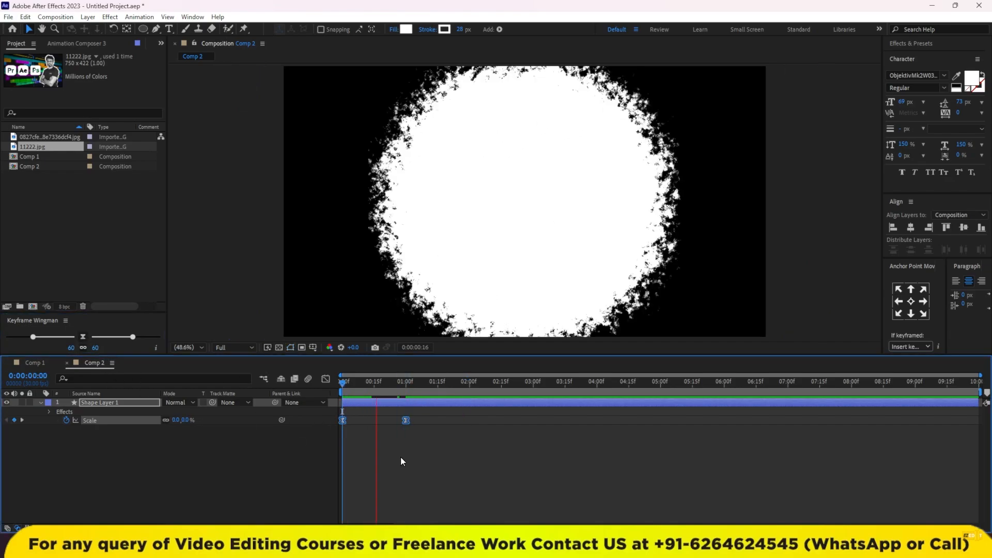
Step: End the work area of Comp 2 at about 3 seconds and trim the composition to it
{"action": "left_click_drag", "start_coordinate": [453, 391], "coordinate": [534, 405]}
{"action": "left_click_drag", "start_coordinate": [981, 392], "coordinate": [537, 403]}
{"action": "right_click", "coordinate": [516, 391]}
{"action": "left_click", "coordinate": [550, 420]}
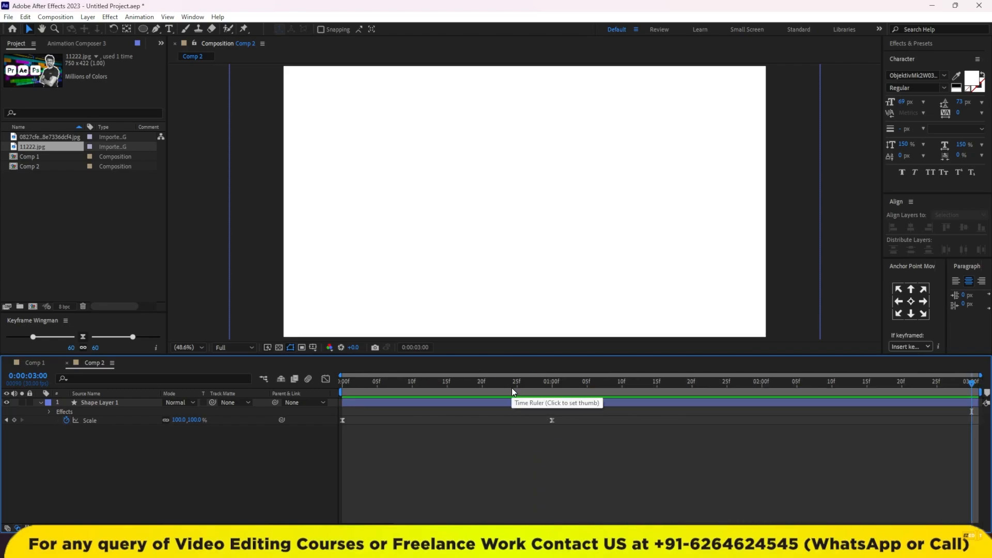
Step: Render Comp 2 as an H.264 movie named Transtion in the Downloads folder
{"action": "key", "text": "ctrl+m"}
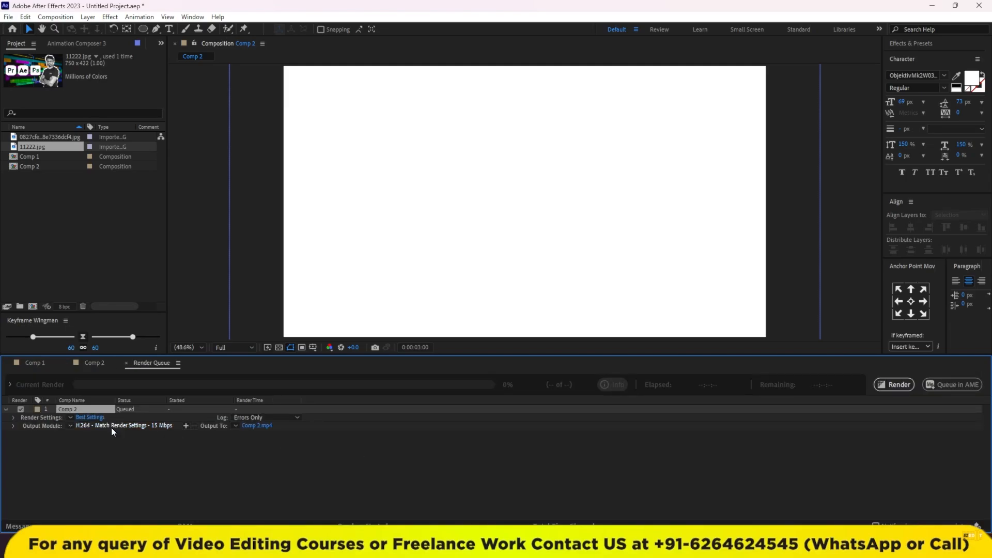
{"action": "left_click", "coordinate": [257, 425]}
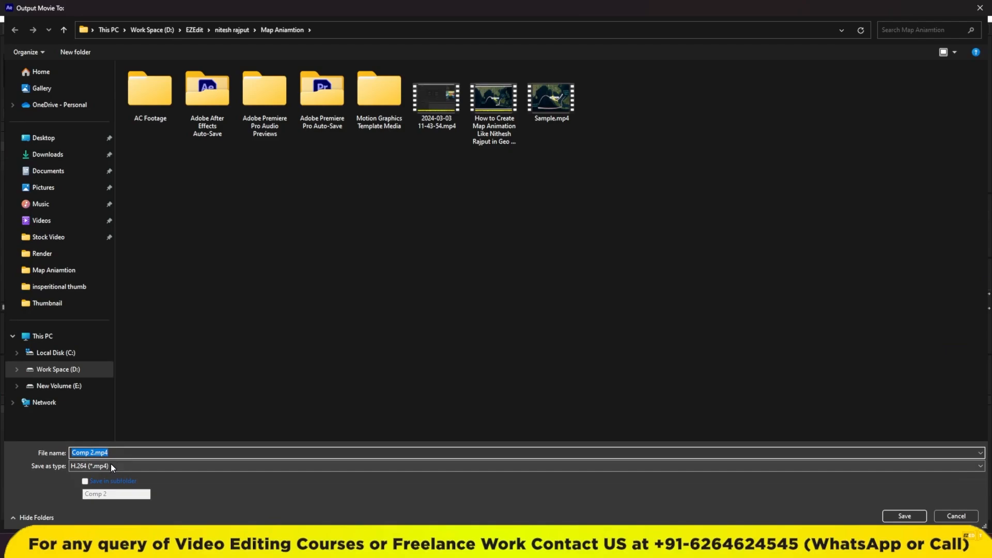
{"action": "left_click", "coordinate": [48, 154]}
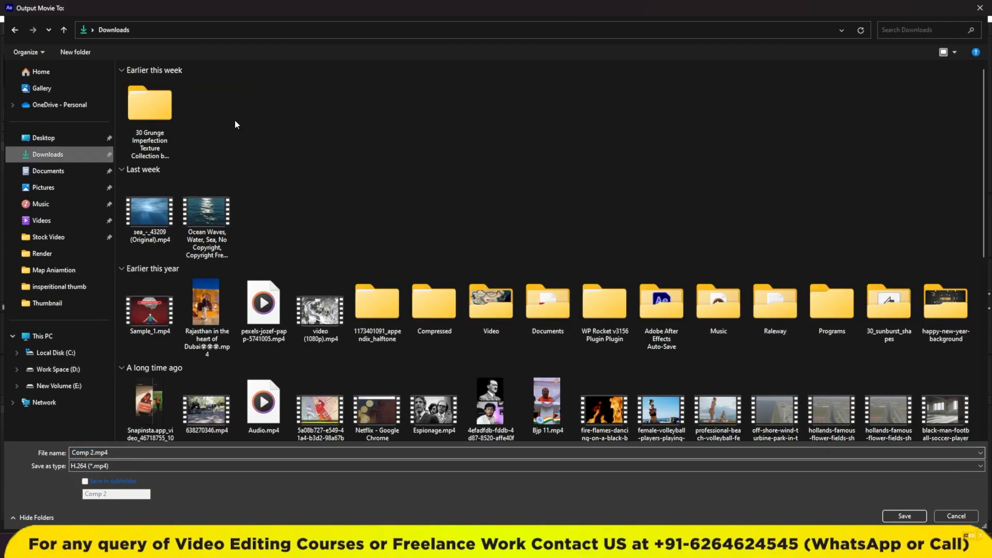
{"action": "left_click", "coordinate": [168, 451]}
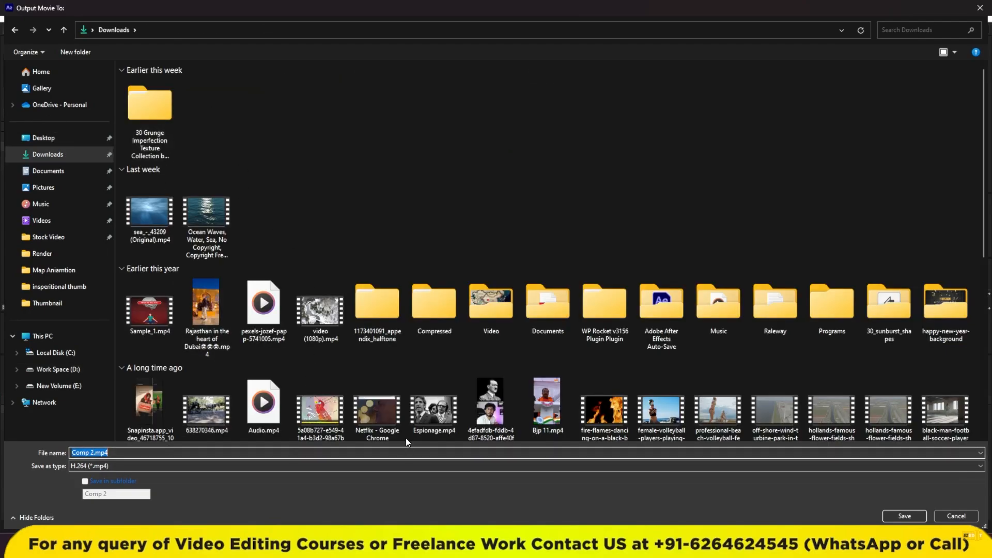
{"action": "type", "text": "Tra"}
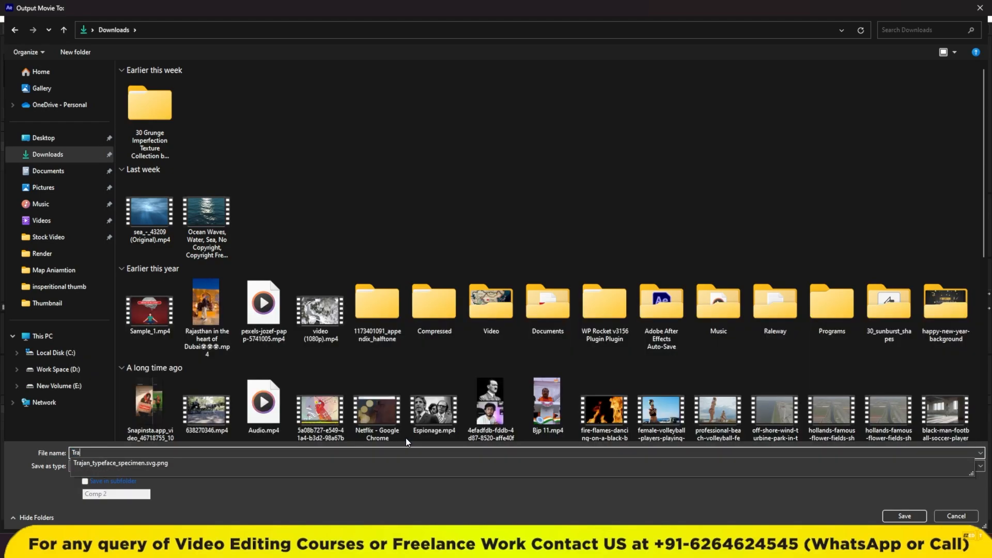
{"action": "type", "text": "nstion"}
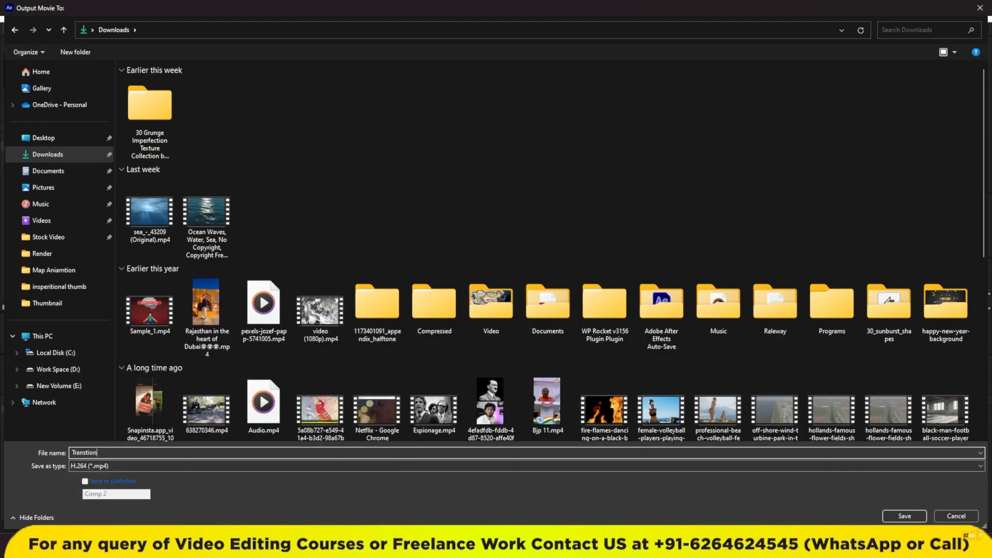
{"action": "key", "text": "Return"}
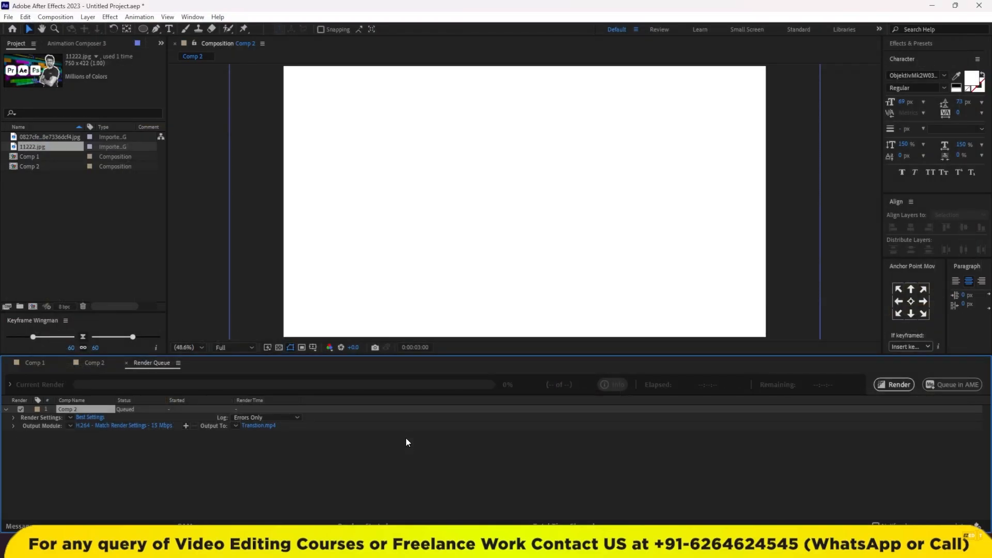
{"action": "left_click", "coordinate": [898, 387]}
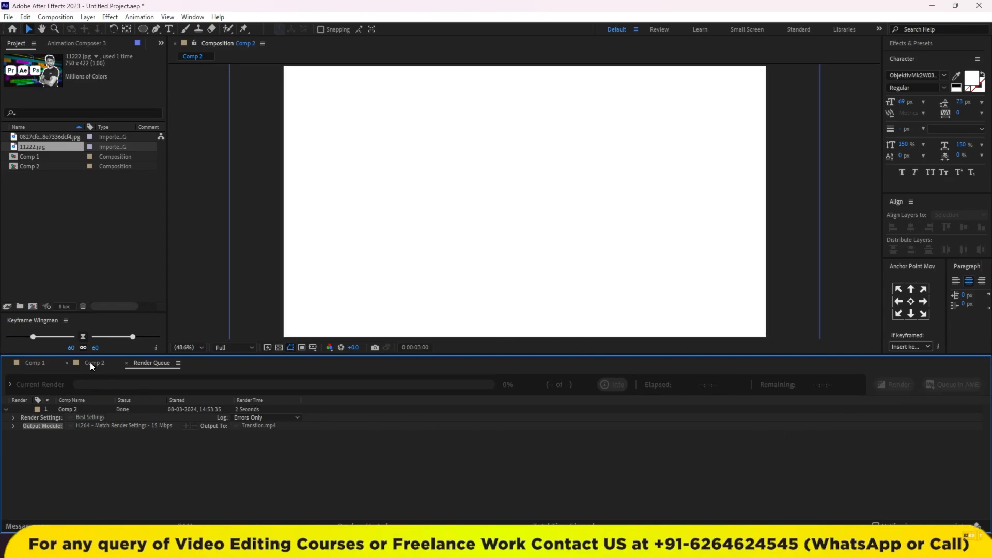
Step: Create a 1920x1080, 30 fps, 10-second Comp 3, import the rendered Transtion.mp4 and place it in the composition
{"action": "left_click", "coordinate": [33, 306]}
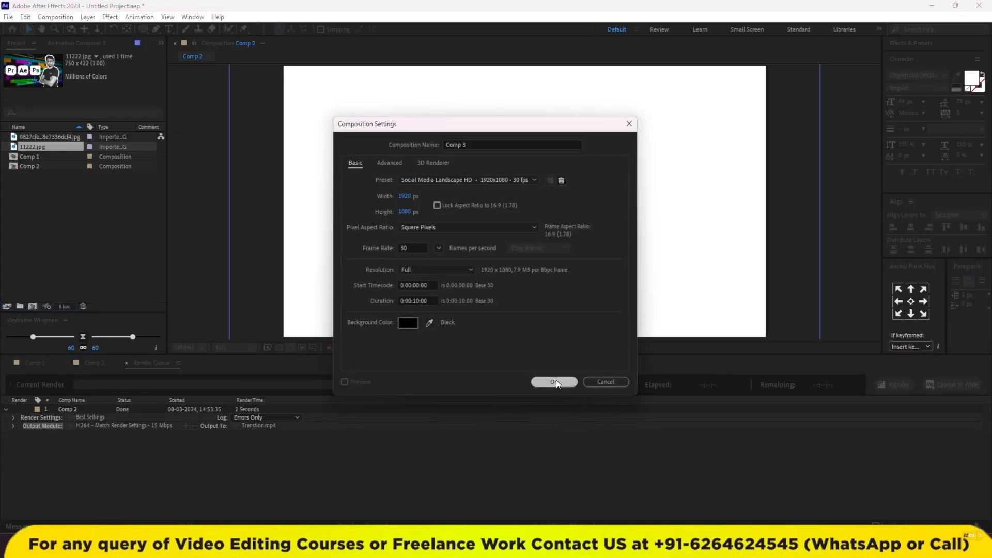
{"action": "left_click", "coordinate": [554, 381]}
{"action": "double_click", "coordinate": [48, 226]}
{"action": "double_click", "coordinate": [121, 120]}
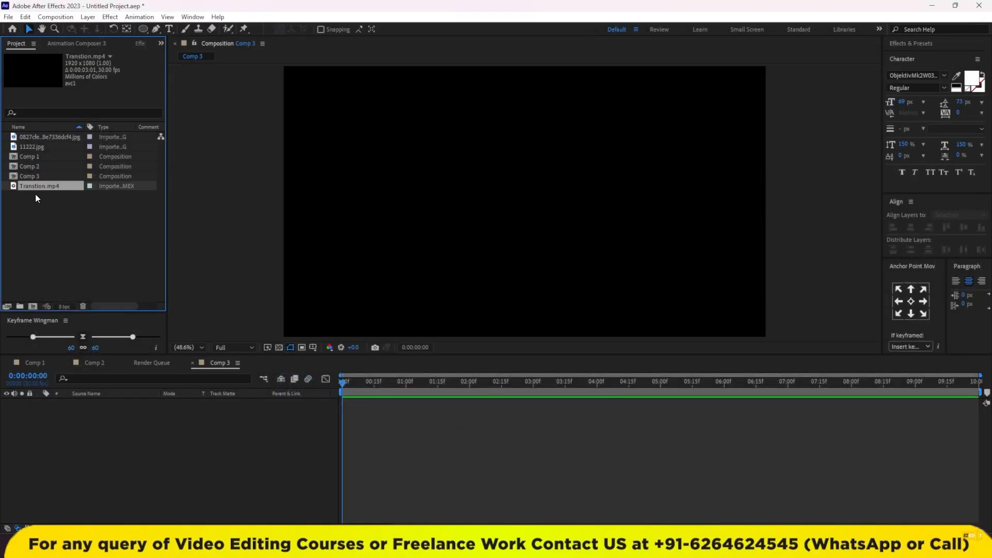
{"action": "left_click_drag", "start_coordinate": [63, 365], "coordinate": [73, 419]}
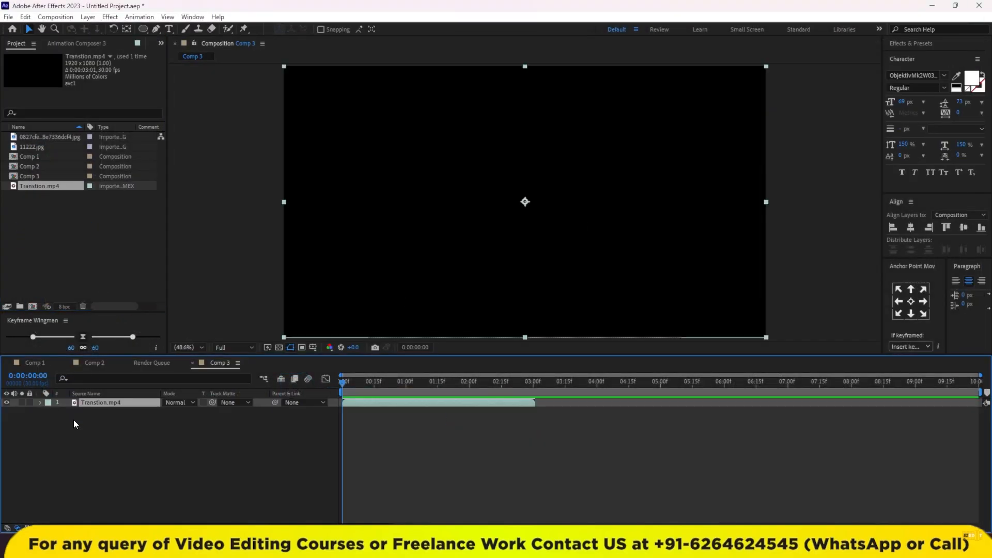
{"action": "left_click", "coordinate": [125, 361]}
Step: Add the sky image beneath Transtion.mp4 in Comp 3 and scale it to 231% so it fills the frame
{"action": "left_click", "coordinate": [37, 147]}
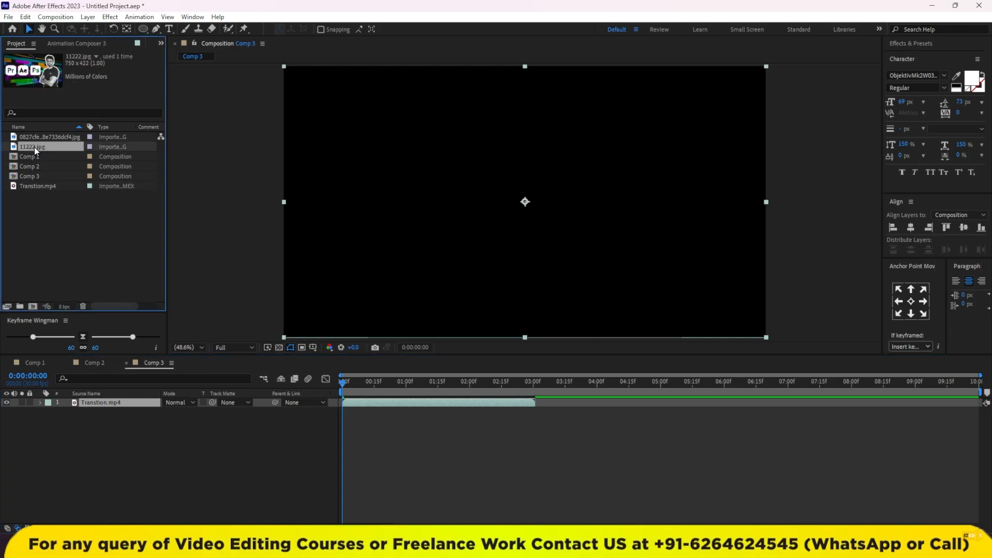
{"action": "left_click_drag", "start_coordinate": [36, 137], "coordinate": [125, 439]}
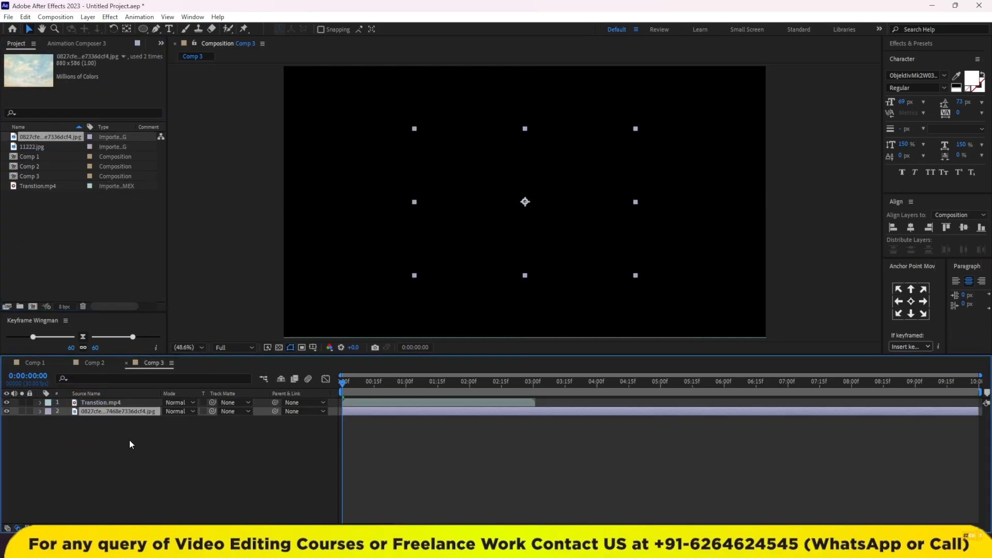
{"action": "key", "text": "s"}
{"action": "left_click_drag", "start_coordinate": [183, 420], "coordinate": [246, 420]}
Step: Add 11222.jpg above Transtion.mp4 and scale it to 259% so it fills the frame
{"action": "left_click_drag", "start_coordinate": [25, 148], "coordinate": [59, 403]}
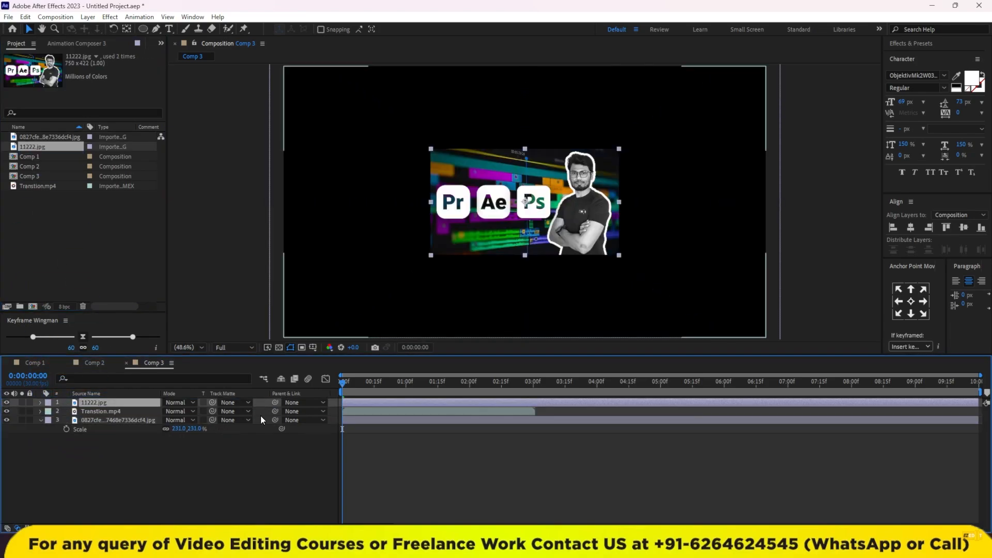
{"action": "key", "text": "s"}
{"action": "left_click_drag", "start_coordinate": [178, 411], "coordinate": [263, 411]}
{"action": "left_click", "coordinate": [122, 449]}
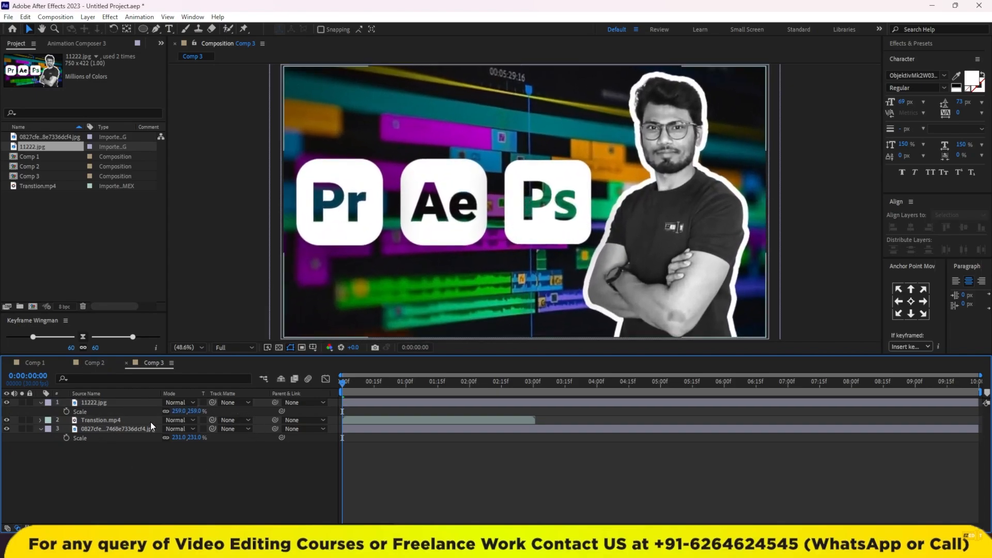
Step: Set Transtion.mp4 as a luma track matte for 11222.jpg and preview the reveal from the start of Comp 3
{"action": "left_click_drag", "start_coordinate": [343, 383], "coordinate": [371, 432]}
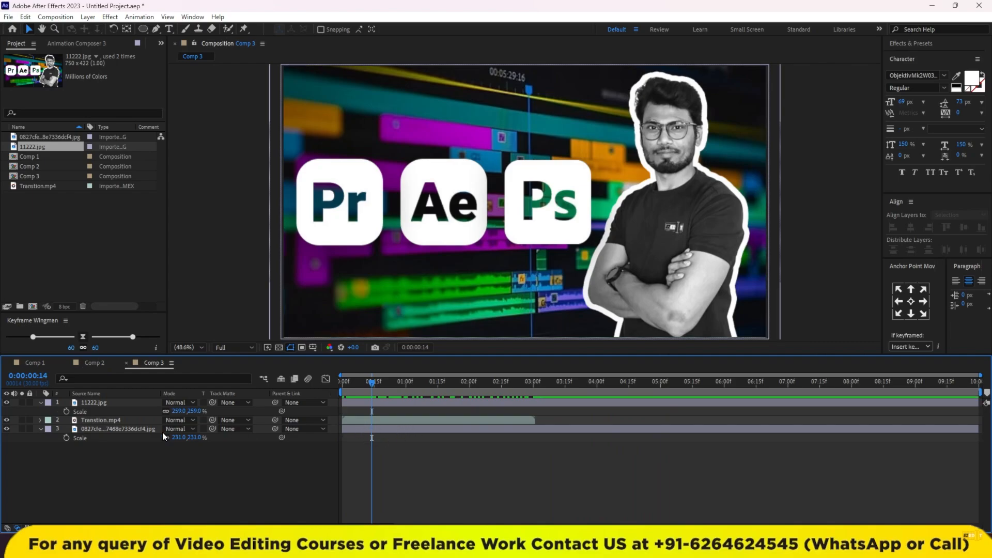
{"action": "left_click", "coordinate": [100, 404]}
{"action": "left_click_drag", "start_coordinate": [212, 402], "coordinate": [126, 417]}
{"action": "left_click_drag", "start_coordinate": [361, 383], "coordinate": [405, 393]}
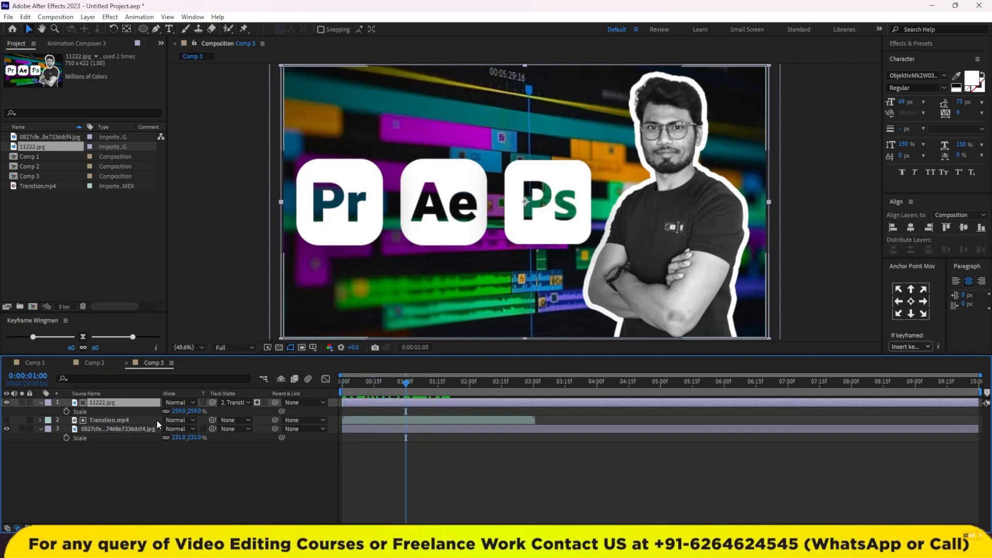
{"action": "left_click", "coordinate": [257, 402]}
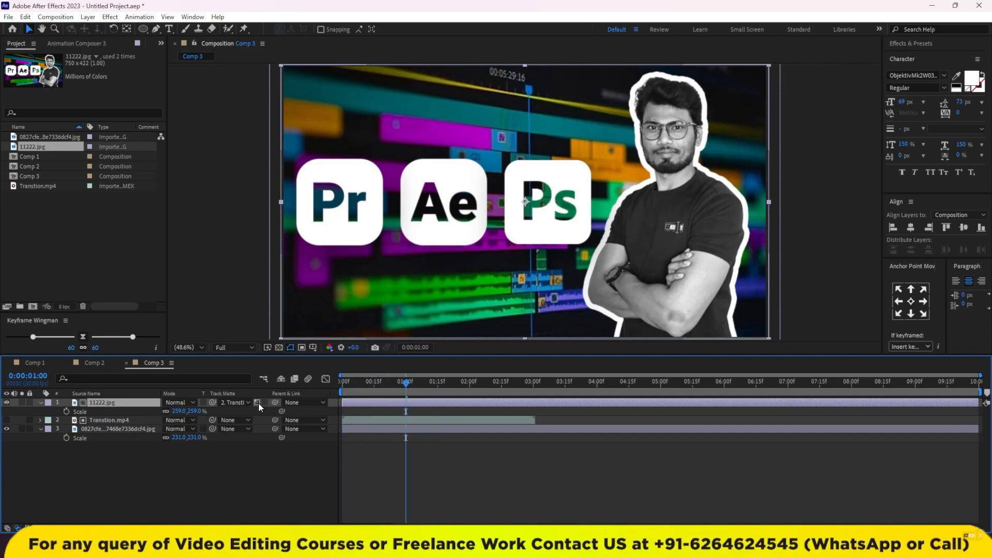
{"action": "left_click_drag", "start_coordinate": [367, 388], "coordinate": [332, 389]}
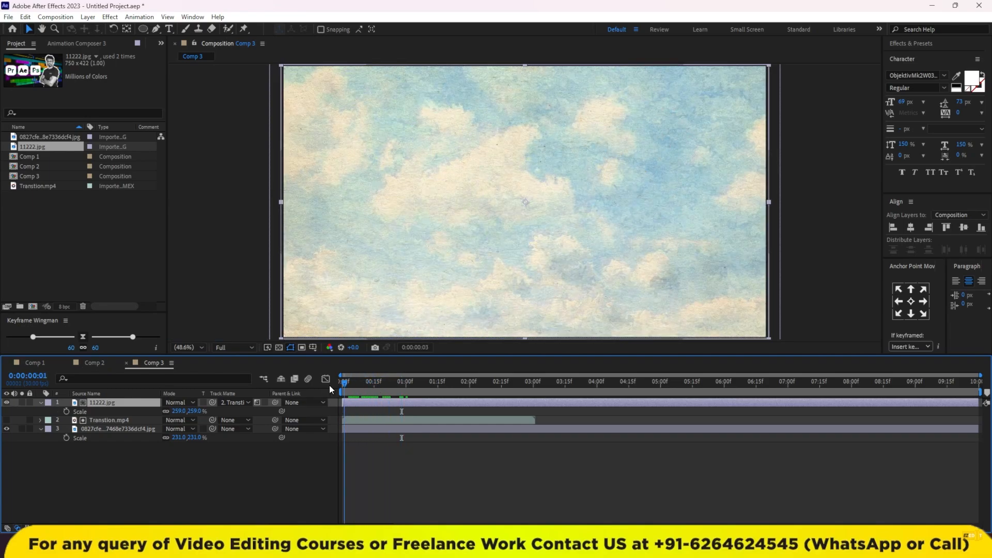
{"action": "key", "text": "space"}
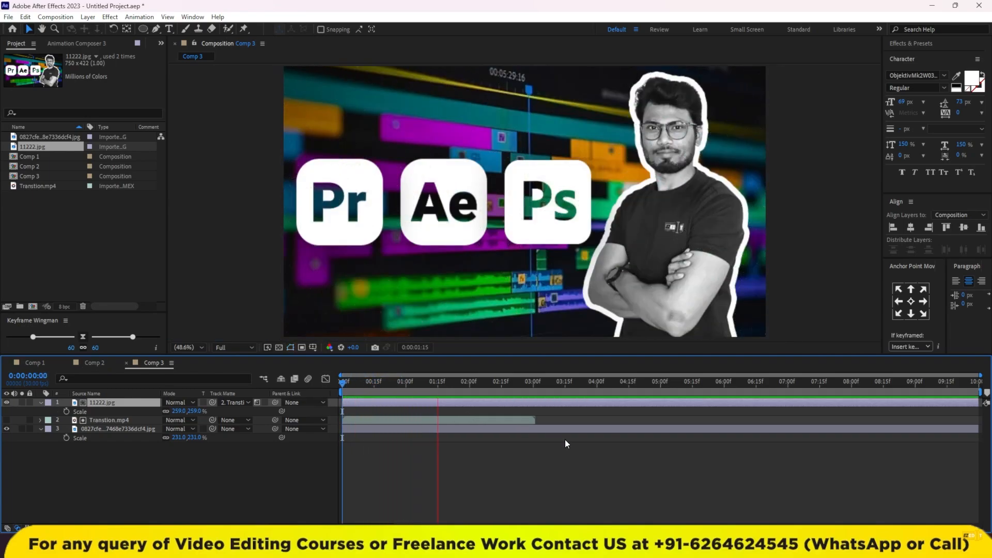
Step: Split the 11222.jpg layer at 3 seconds, near the end of the Transtion.mp4 clip
{"action": "mouse_move", "coordinate": [527, 386]}
{"action": "left_mouse_down"}
{"action": "mouse_move", "coordinate": [487, 391]}
{"action": "mouse_move", "coordinate": [535, 399]}
{"action": "left_mouse_up"}
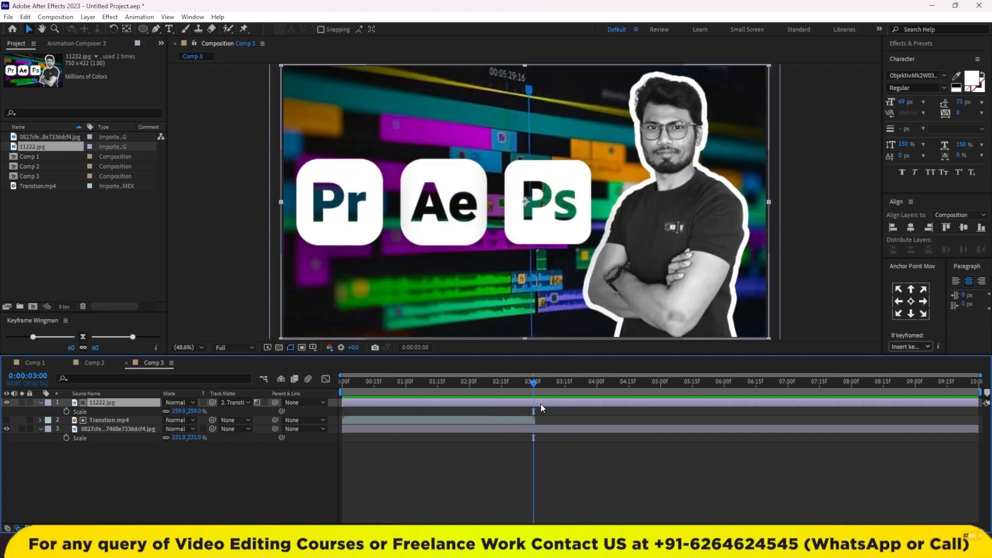
{"action": "key", "text": "ctrl+shift+d"}
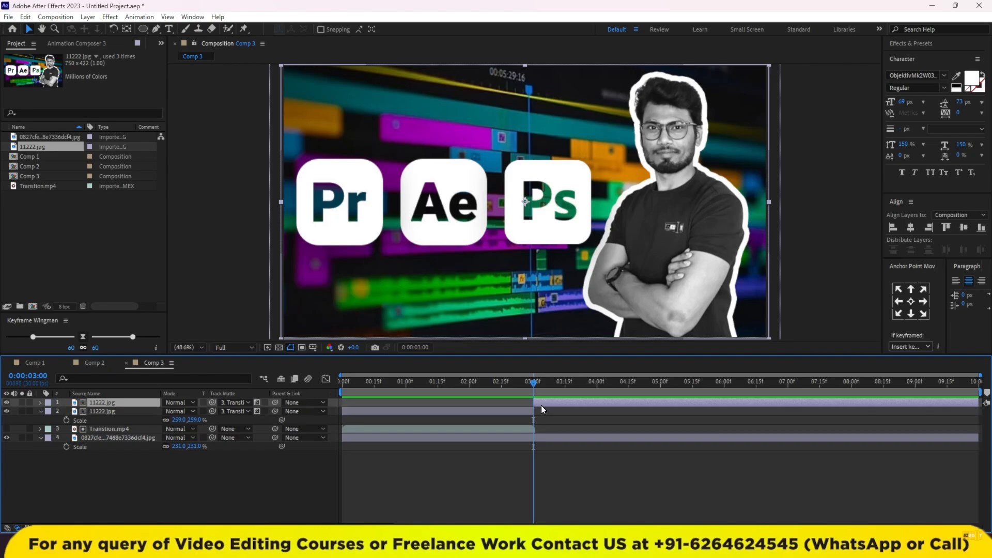